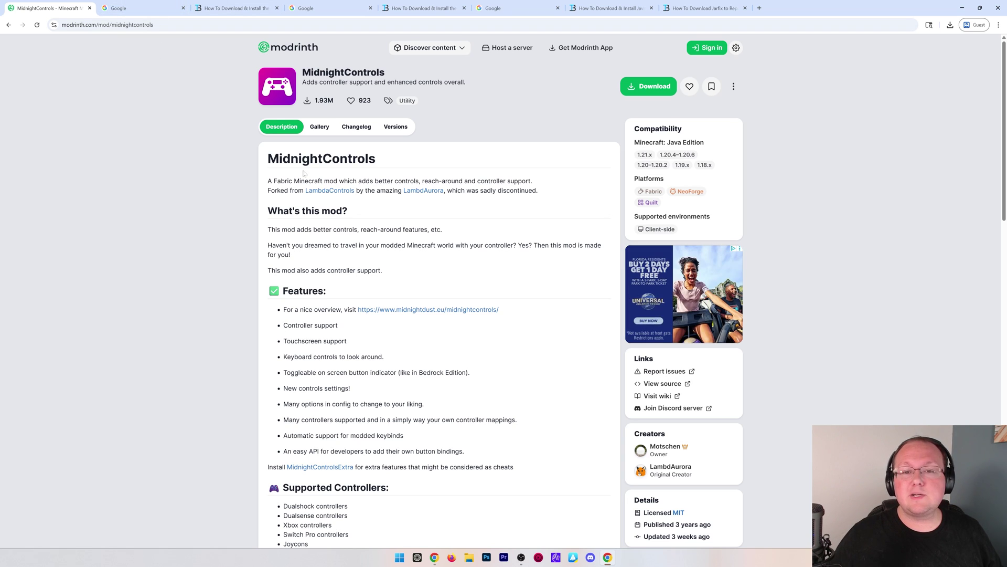
Step: Search Google for "midnight controls download"
click(128, 11)
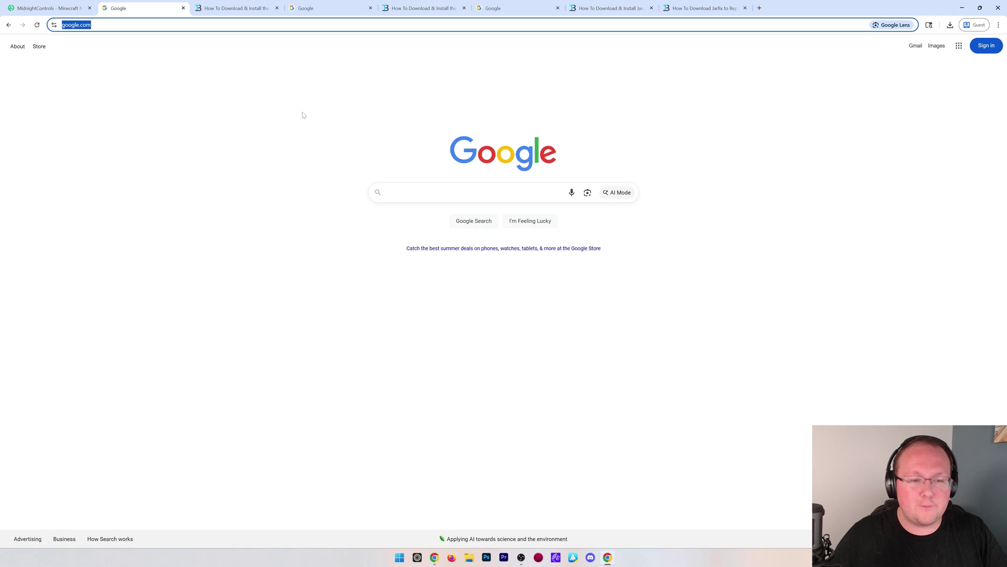
click(402, 184)
text(miod)
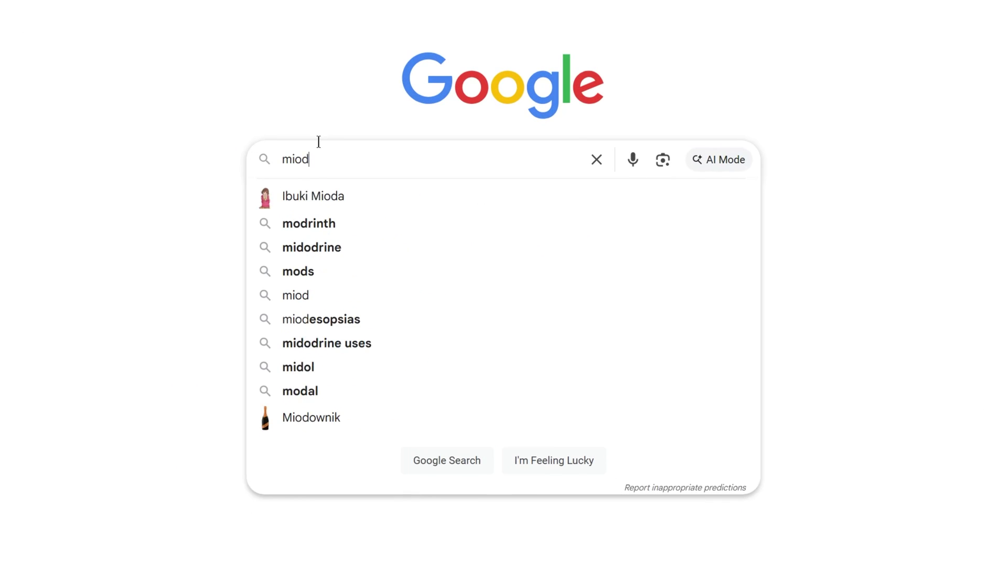
key(BackSpace)
key(BackSpace)
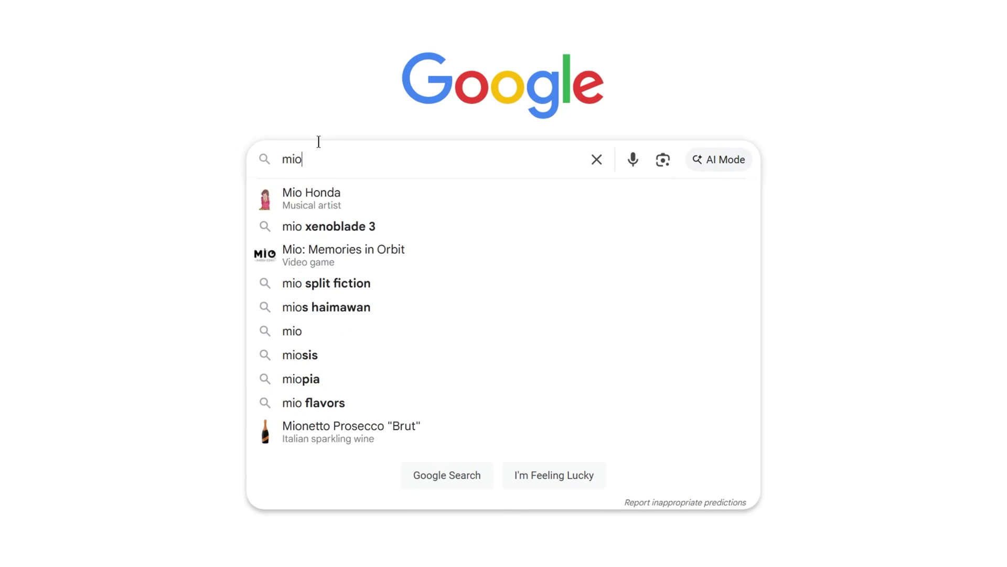
text(dnight controls download)
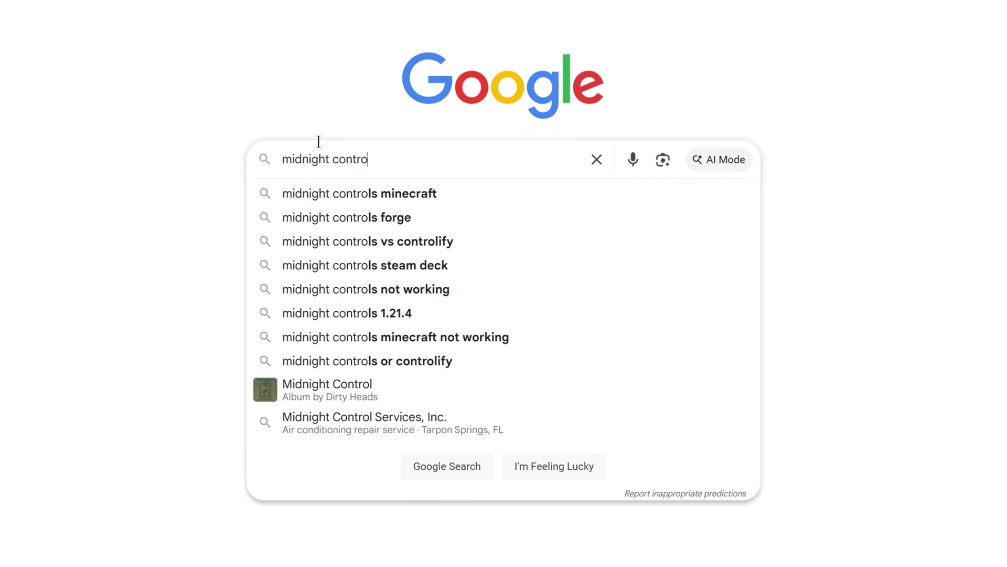
key(Return)
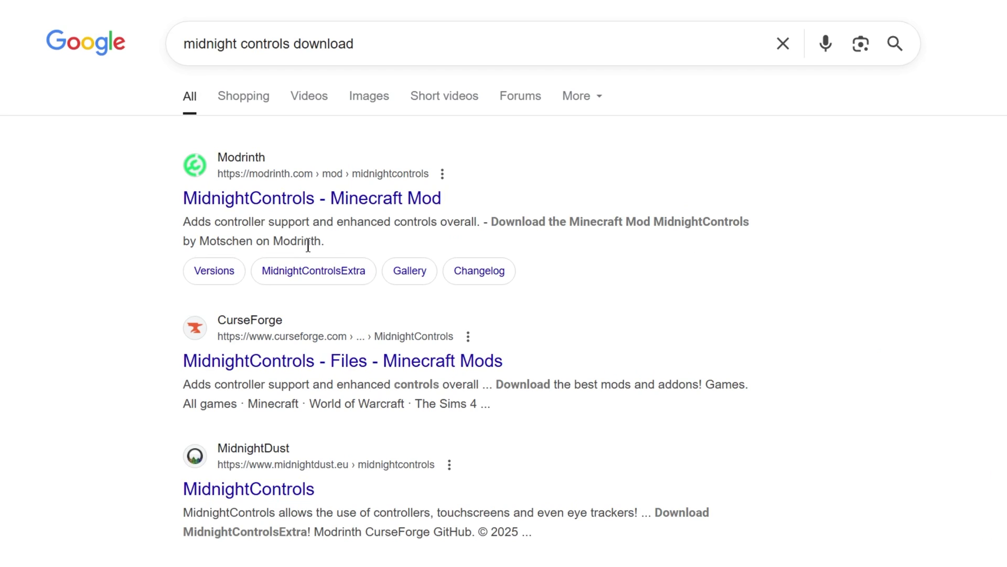
Step: Download MidnightControls 1.11.1-fabric from the mod's Modrinth page and save midnightcontrols-fabric-1.11.1.jar in the Downloads folder
click(302, 200)
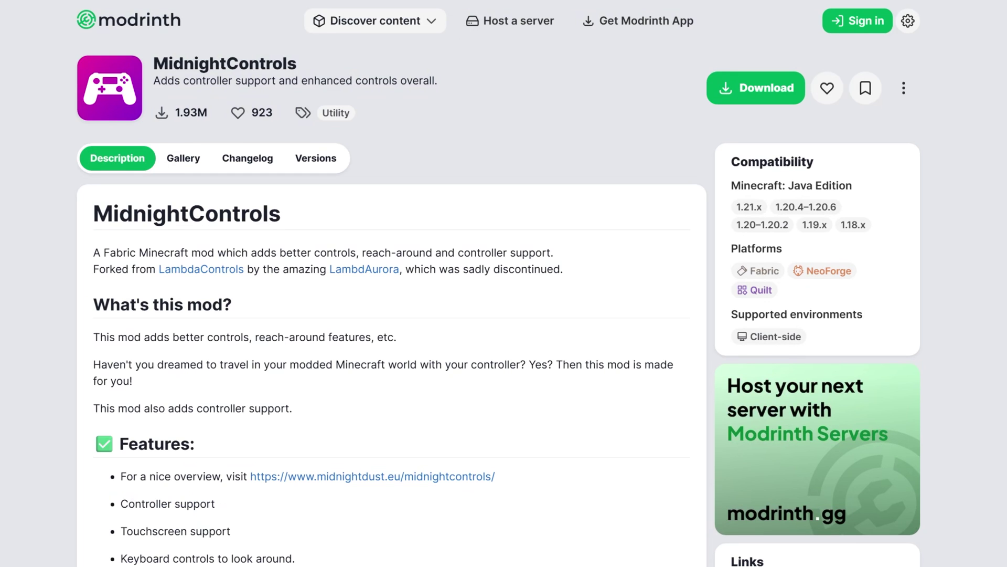
click(314, 159)
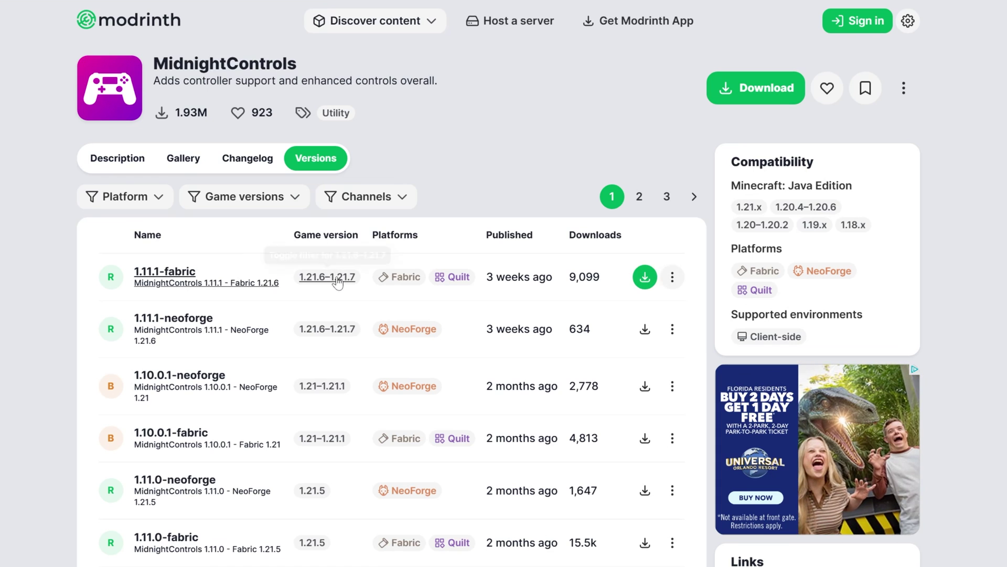
click(645, 276)
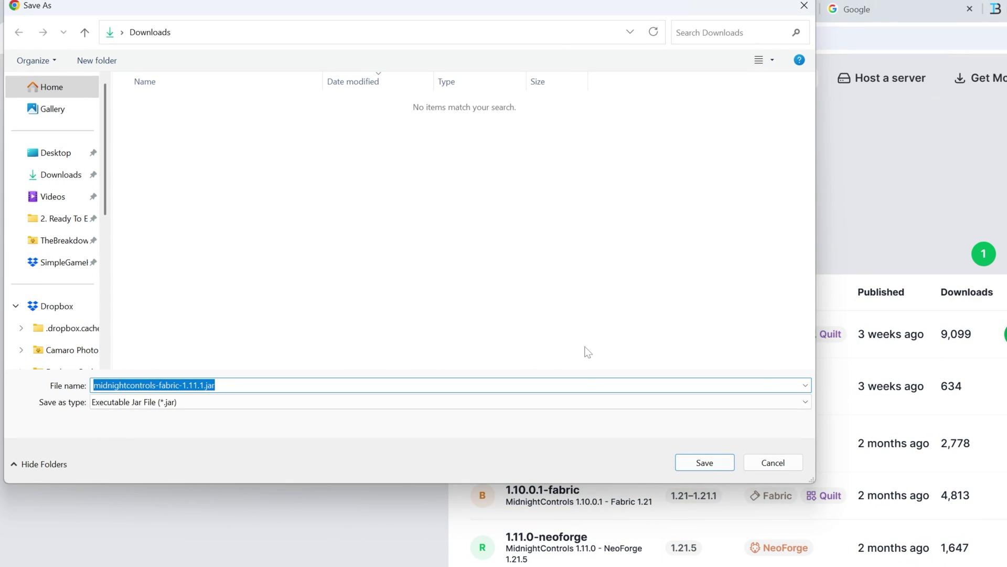
click(704, 467)
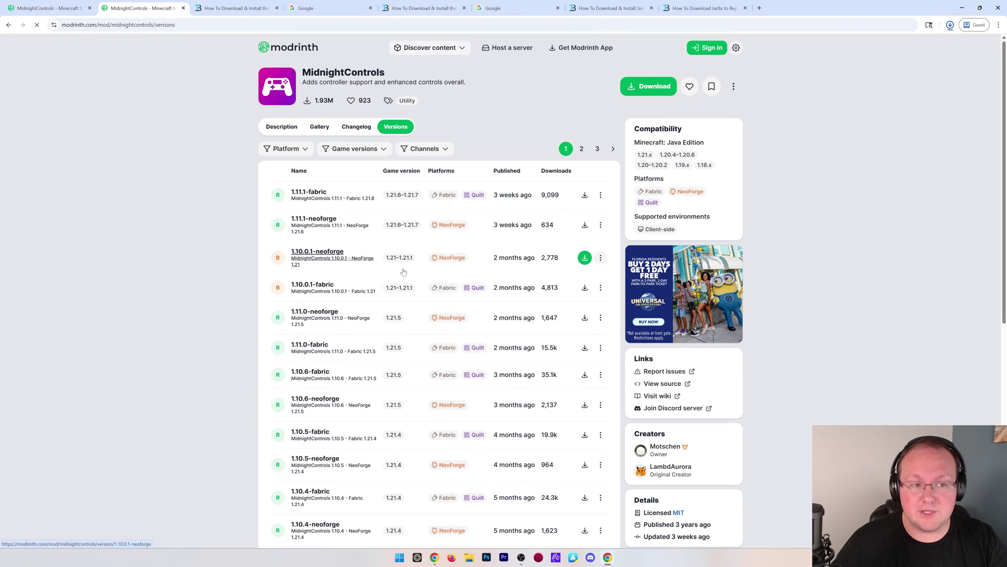
Step: Search Google for "fabric api"
click(262, 8)
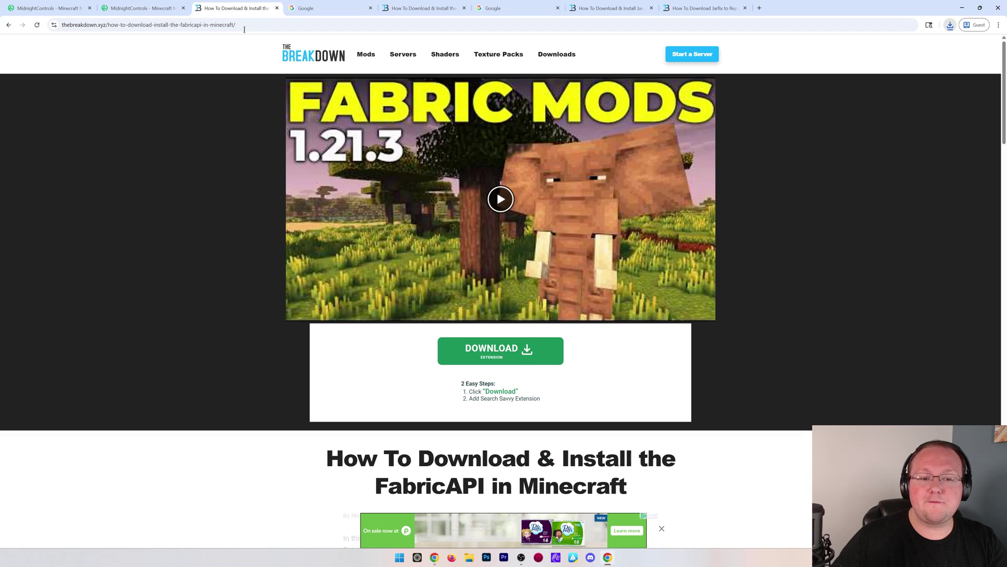
click(327, 7)
text(fabric api)
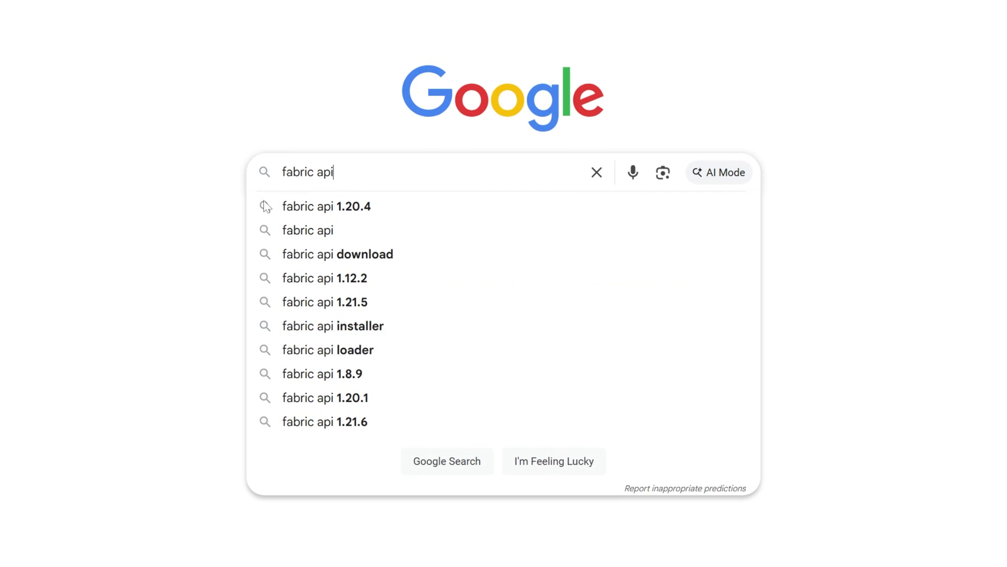
key(Return)
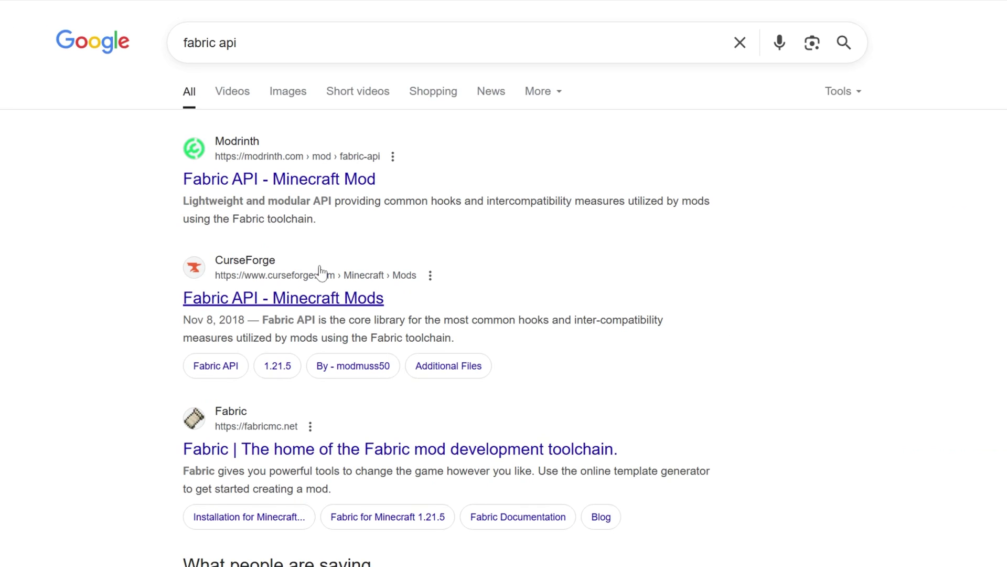
Step: Download the Fabric API 0.129.0+1.21.7 file from the mod's CurseForge files list
click(309, 295)
click(125, 149)
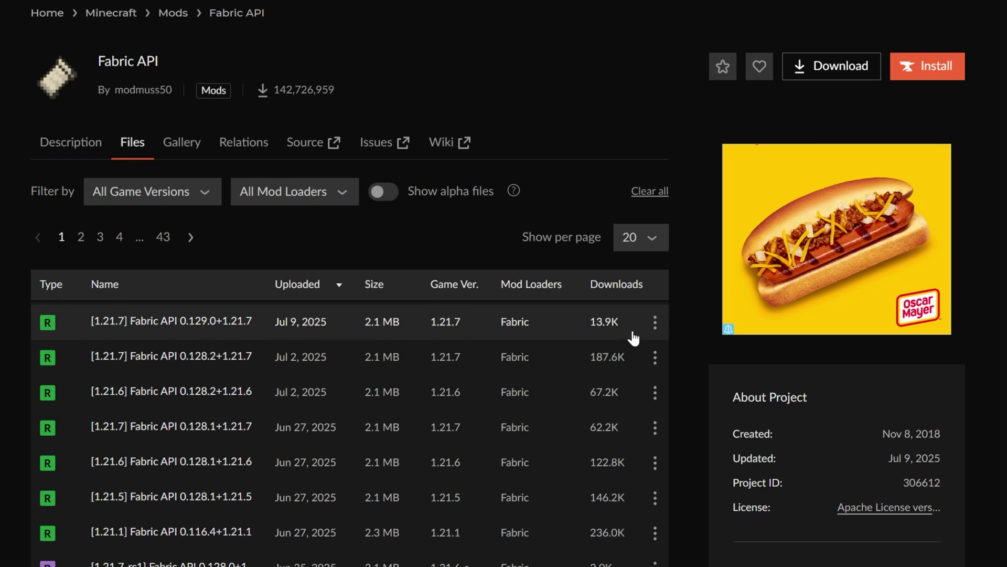
click(655, 322)
click(660, 387)
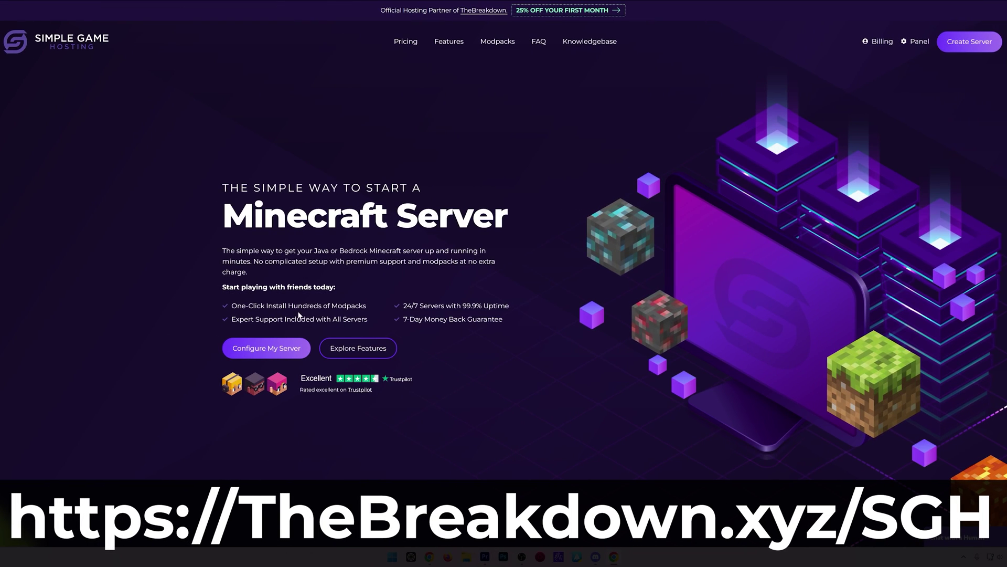
Step: Look through the SimpleGameHosting site, its panel's modpack sources, and the help article on adding mods to a Minecraft server
scroll(488, 315, down, 5)
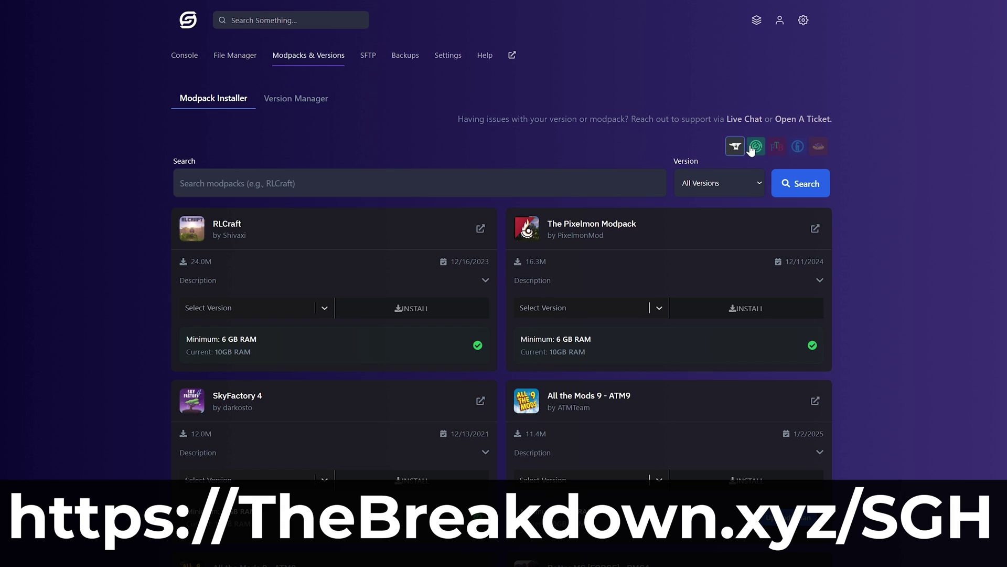
click(756, 146)
click(777, 146)
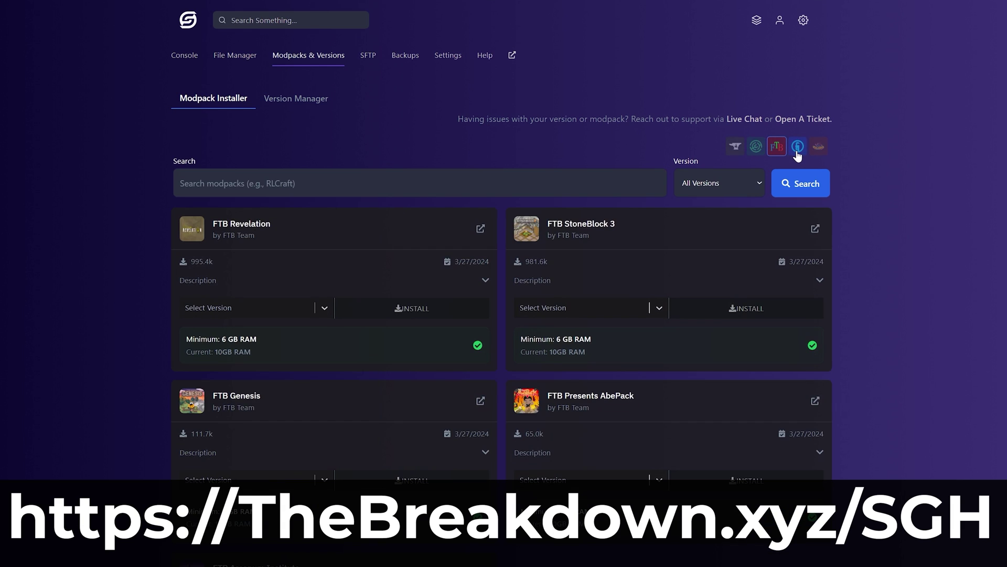
click(797, 146)
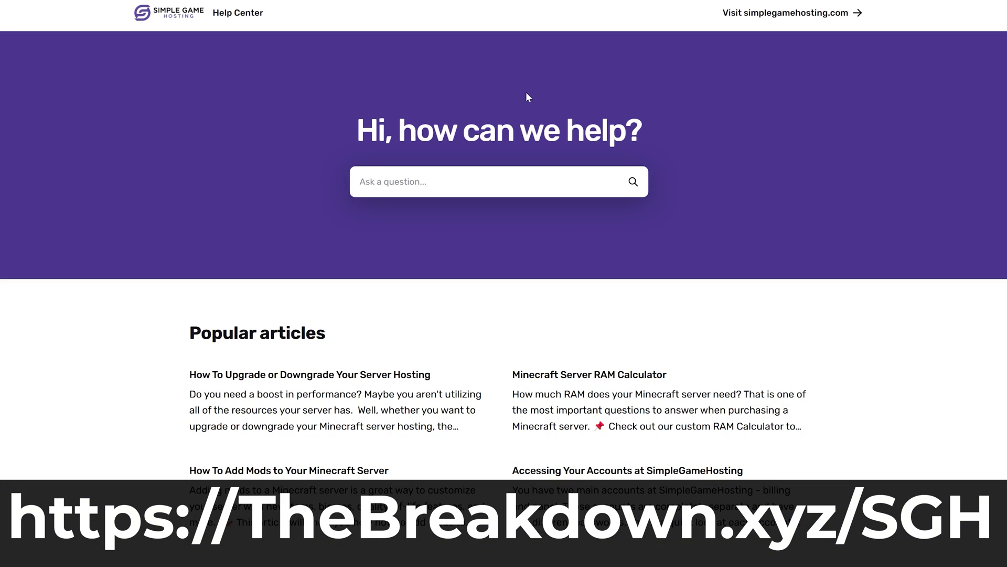
scroll(89, 373, down, 6)
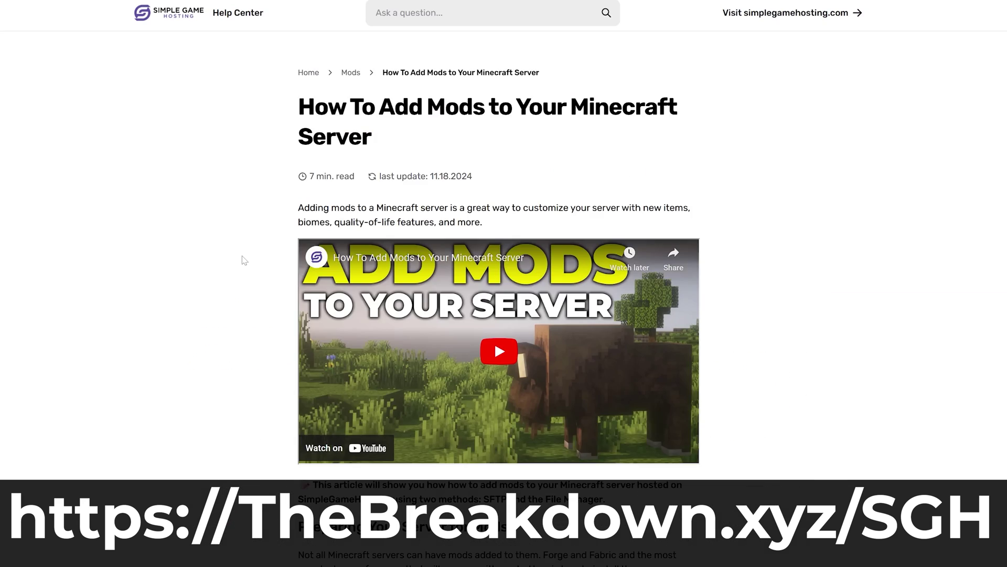
scroll(244, 260, down, 20)
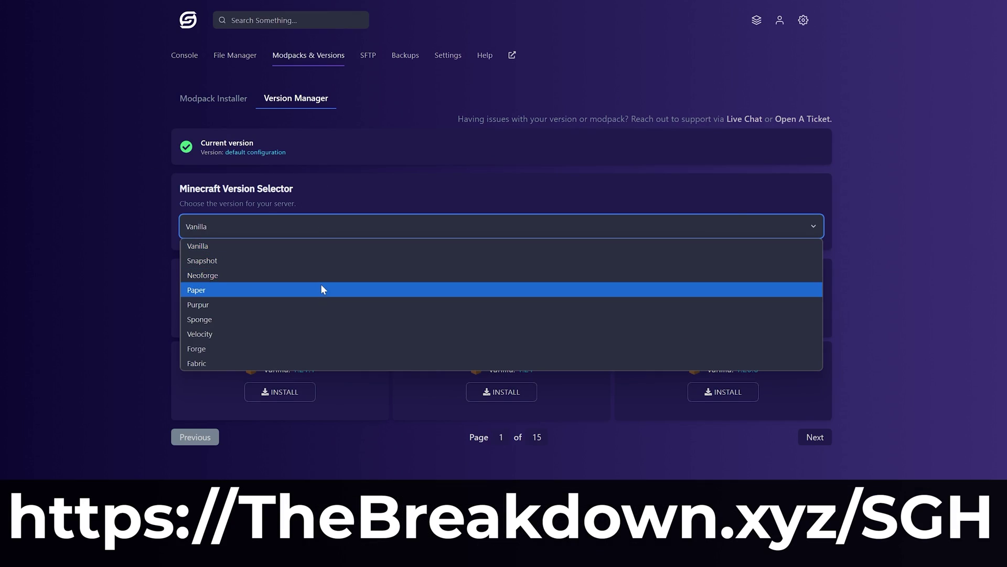
Step: Choose Forge as the Minecraft server's version type and save the server properties with a restart
click(321, 347)
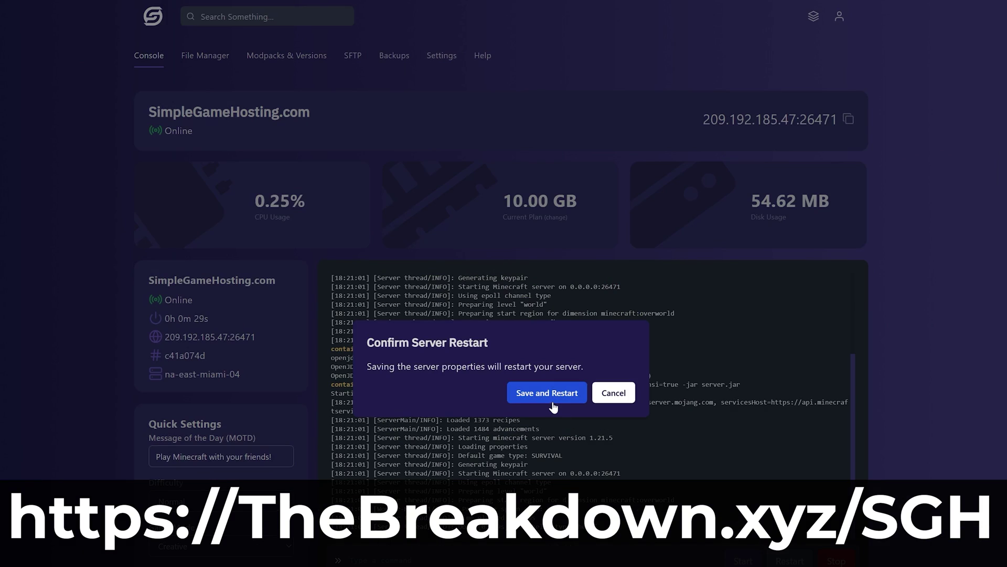
click(551, 394)
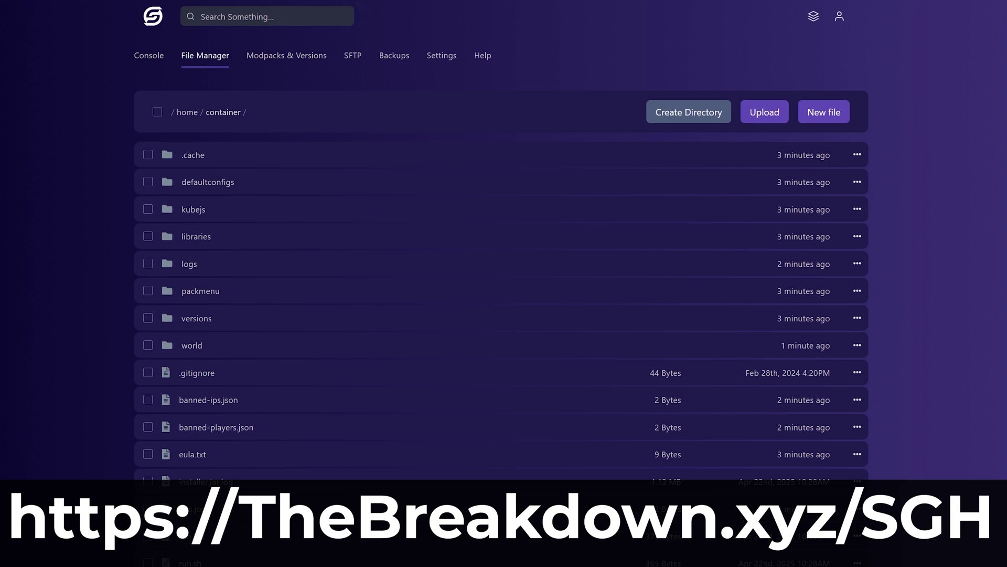
click(205, 353)
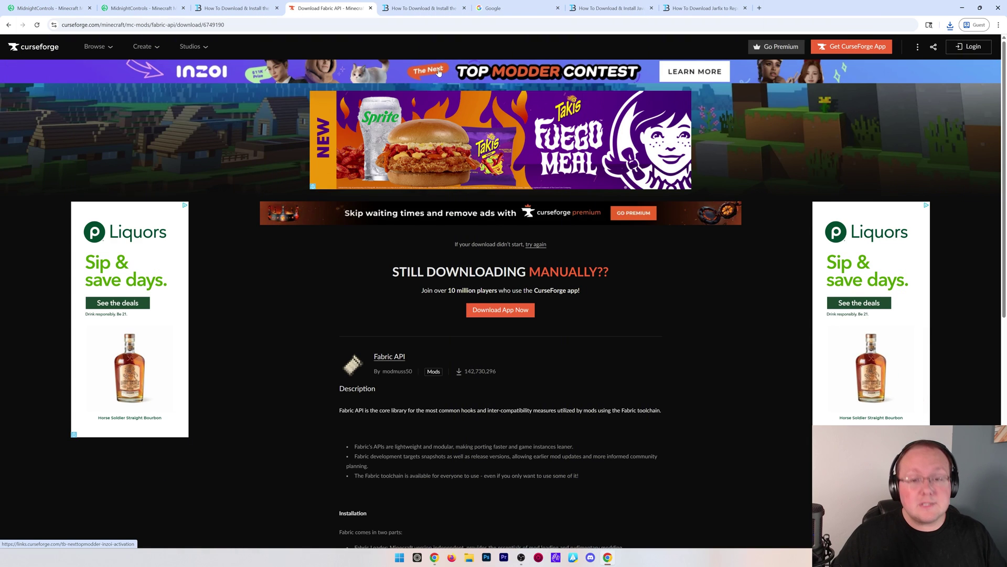
Step: View the article on downloading and installing the Fabric Mod Loader and find its download link
click(417, 9)
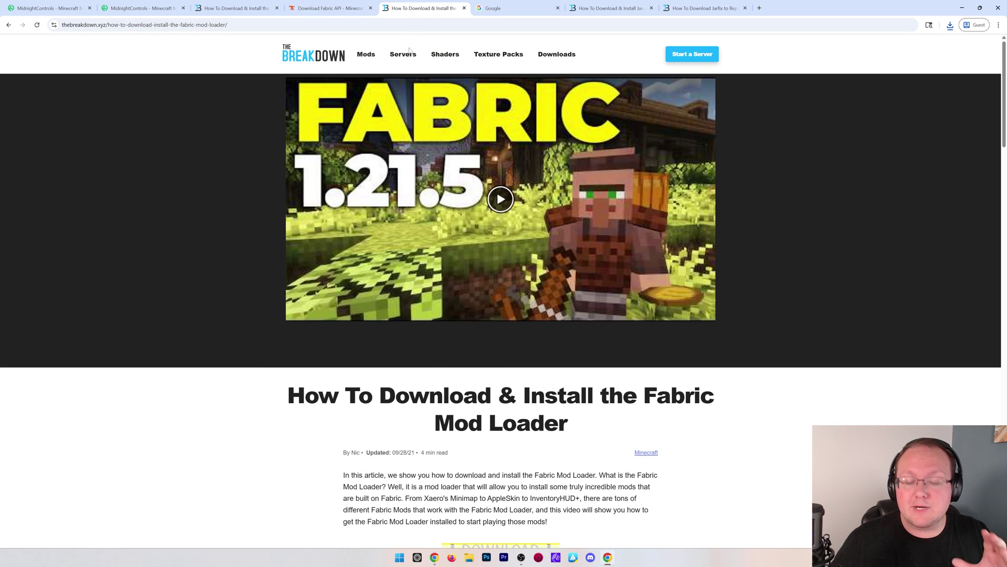
scroll(400, 222, down, 3)
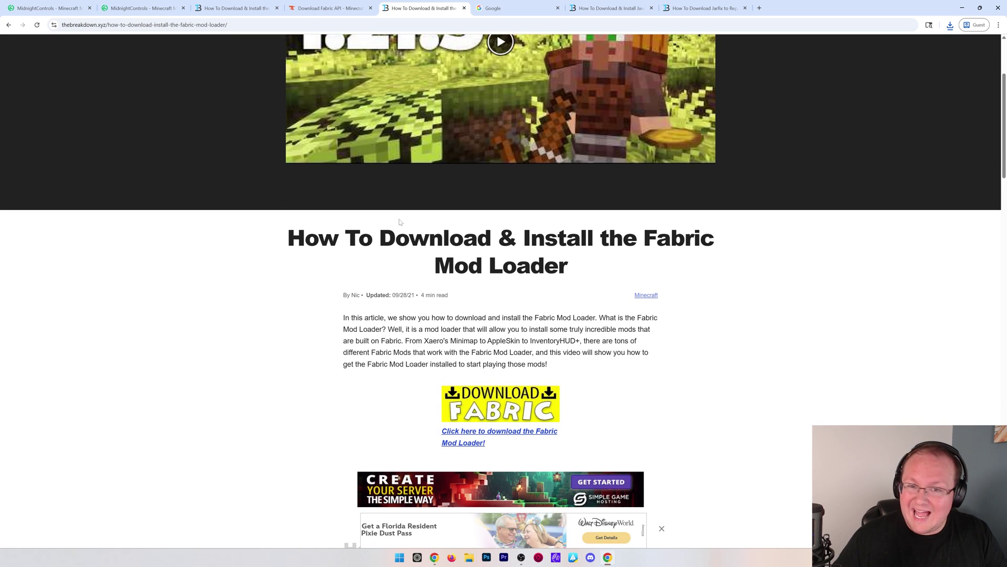
scroll(400, 222, down, 2)
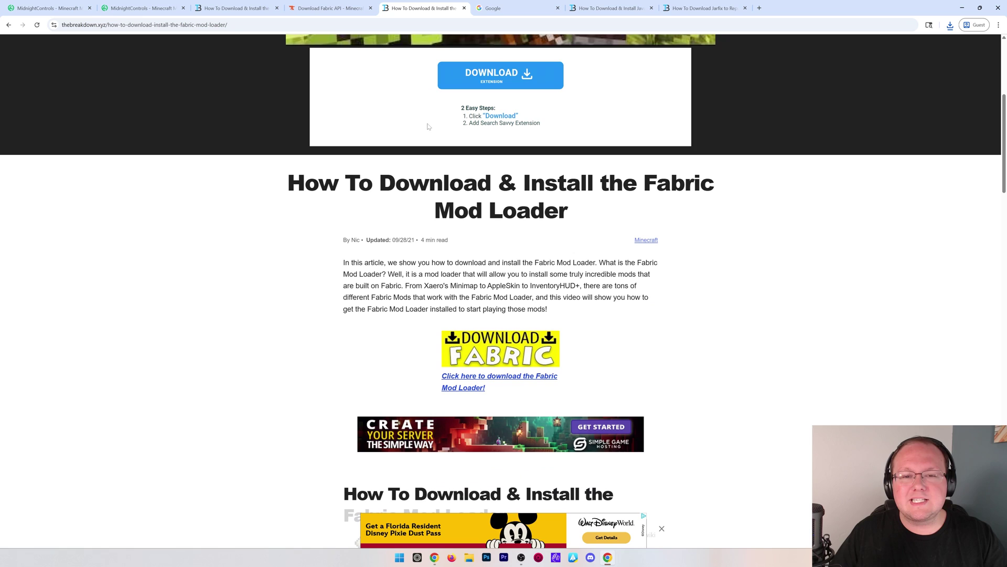
Step: Search Google for the Fabric installer using "fabirc insterall download"
click(504, 7)
text(f)
text(abir)
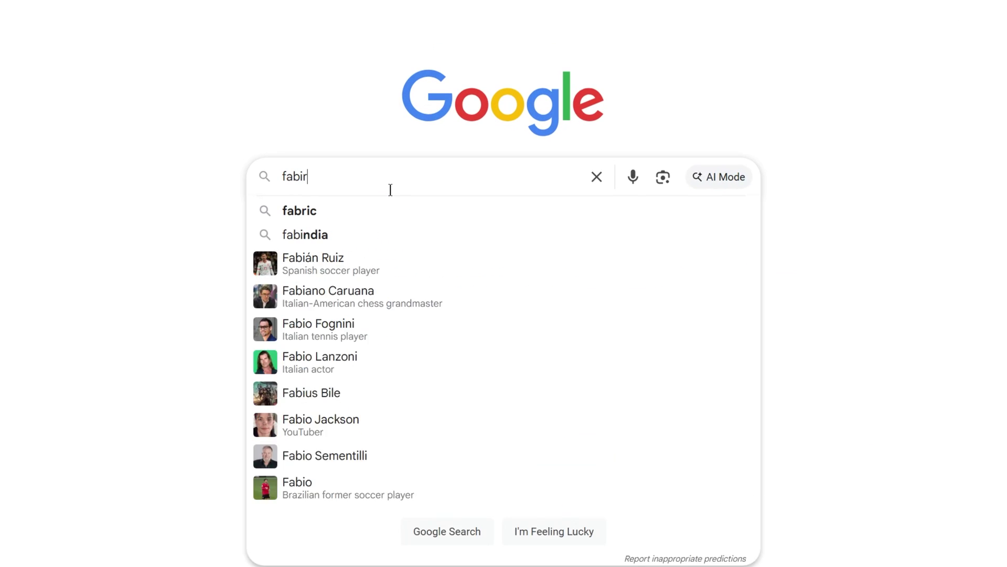
text(c insterall download)
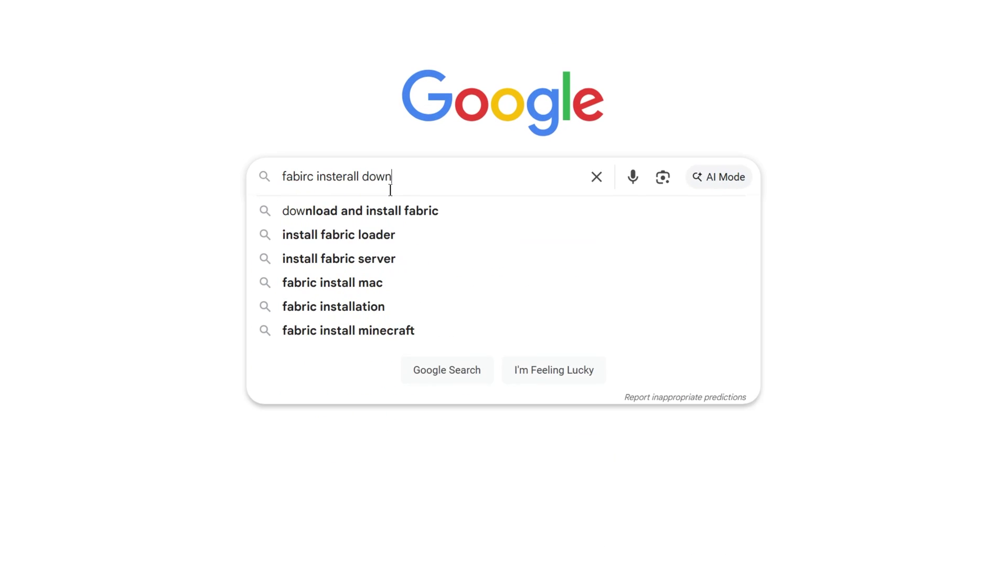
key(Return)
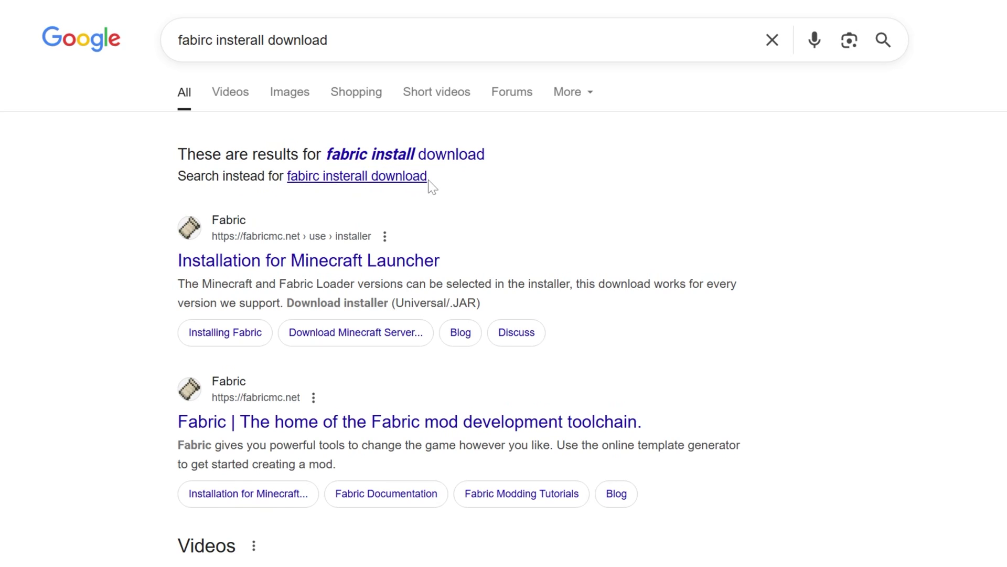
Step: Download the Windows installer from Fabric's Installation for Minecraft Launcher page and save fabric-installer-1.0.3.exe in the Downloads folder
click(429, 152)
click(404, 201)
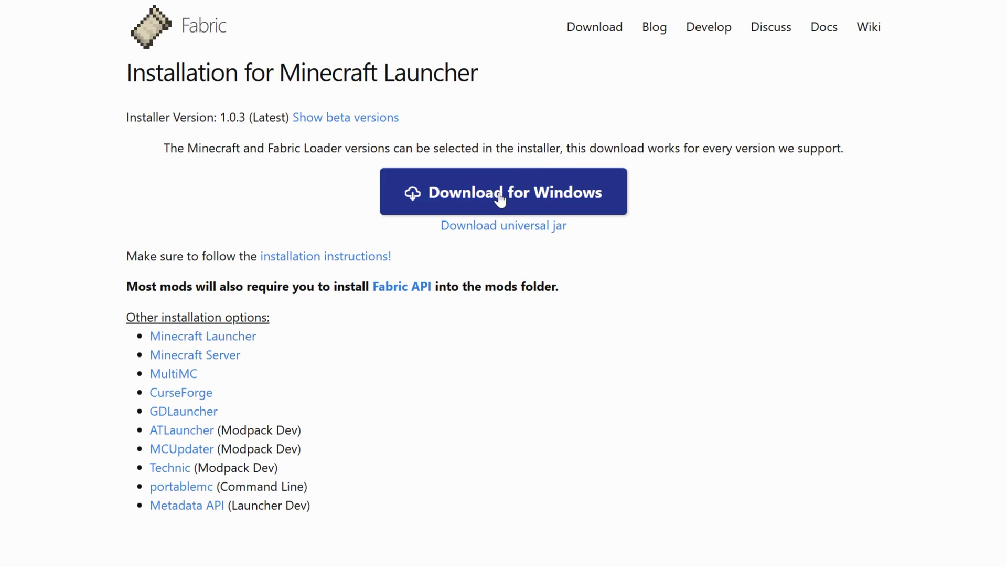
click(500, 198)
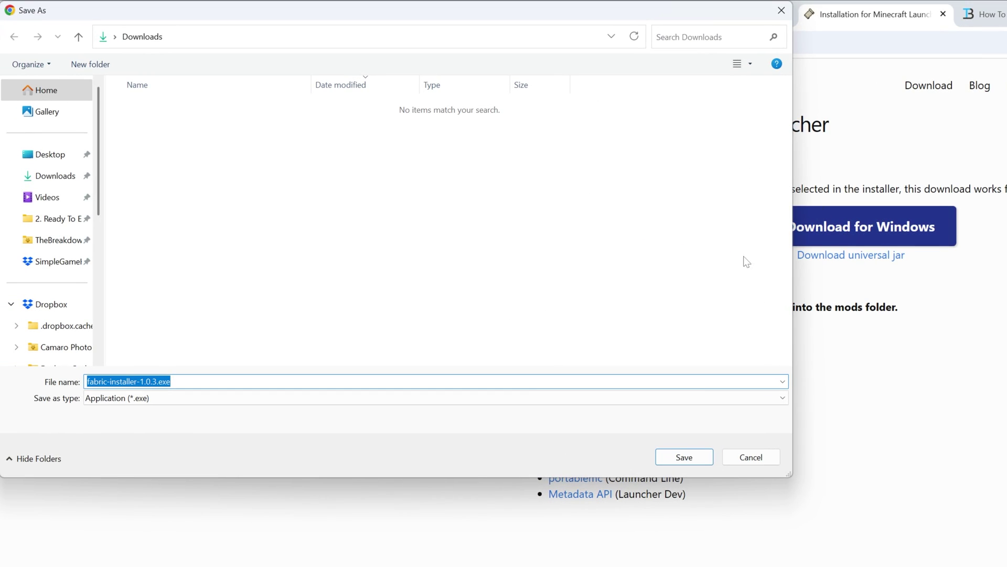
click(684, 457)
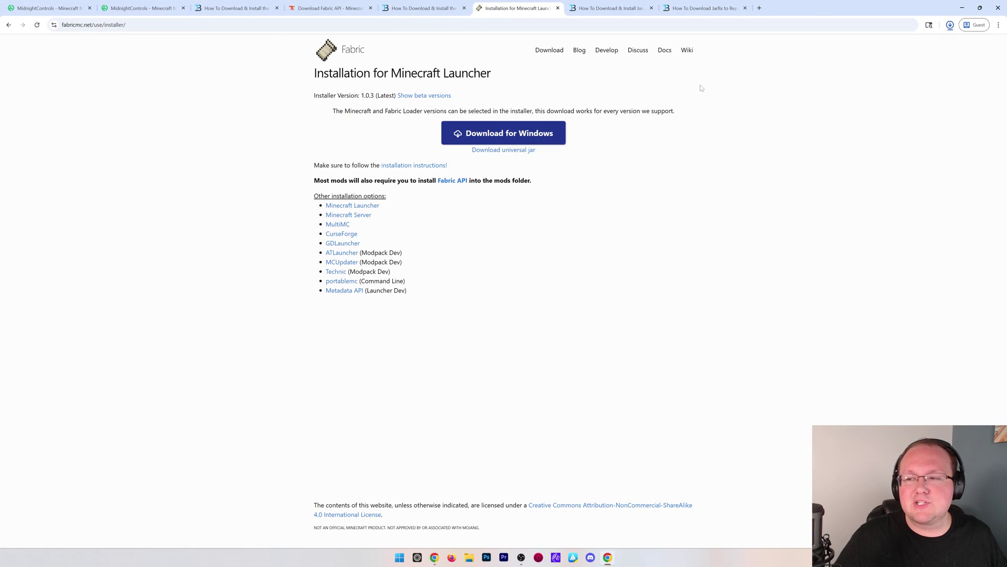
Step: Move the Fabric installer, Fabric API and MidnightControls files from the Downloads folder to the desktop in File Explorer
click(962, 7)
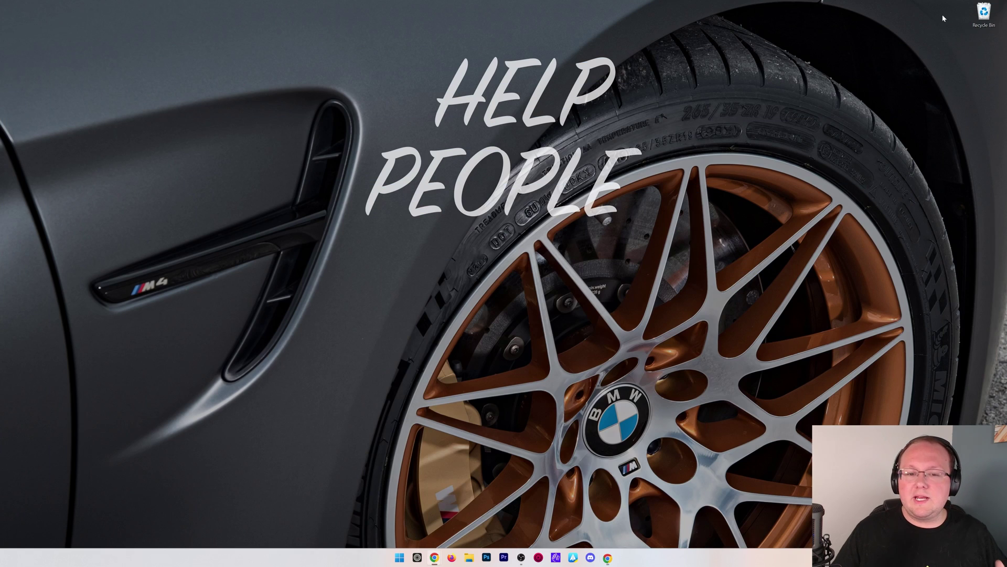
click(469, 557)
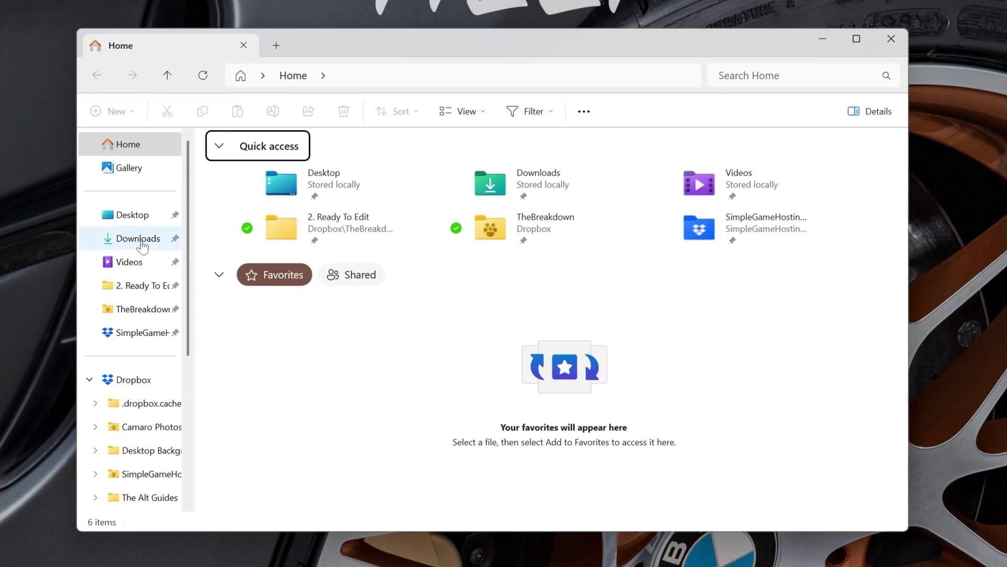
click(286, 238)
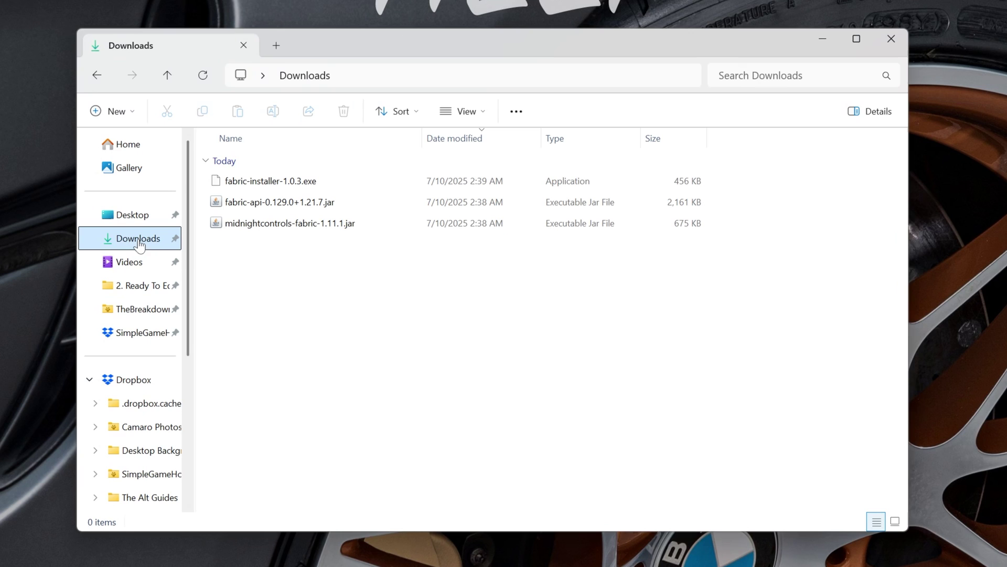
drag(283, 261, 24, 93)
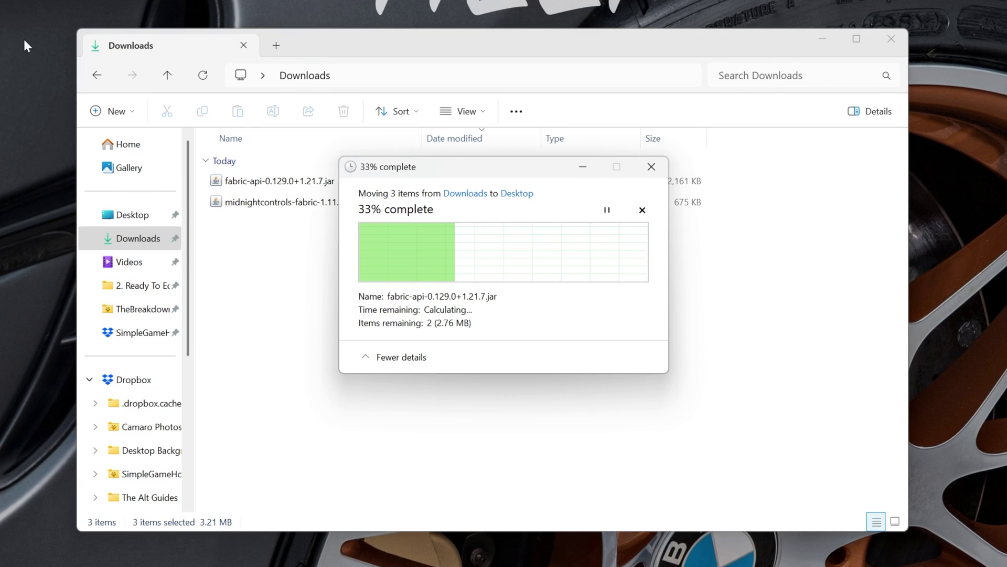
Step: Close the Downloads window and spread the Fabric installer and the two mod files apart on the desktop
click(906, 46)
drag(74, 283, 171, 207)
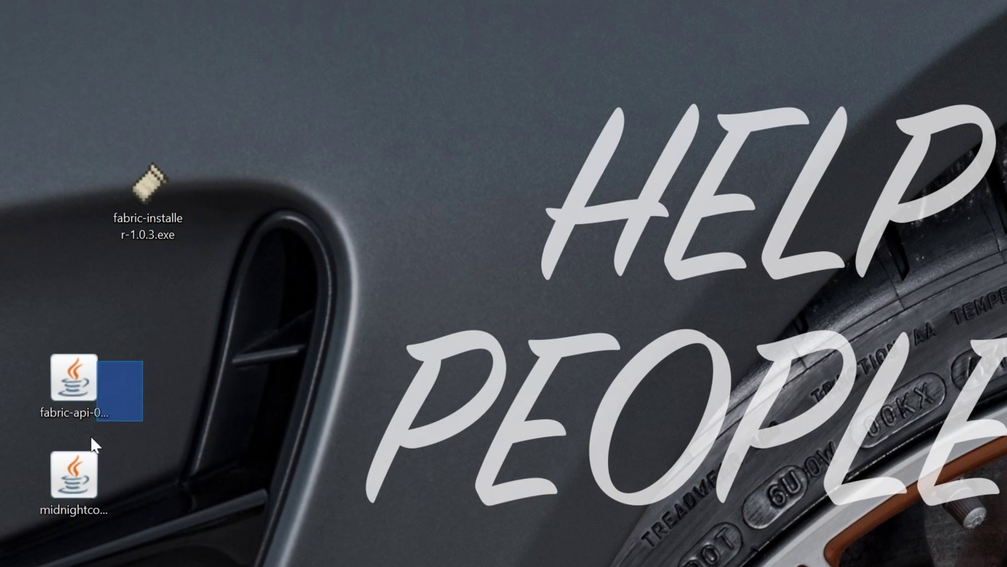
drag(92, 443, 446, 102)
click(437, 300)
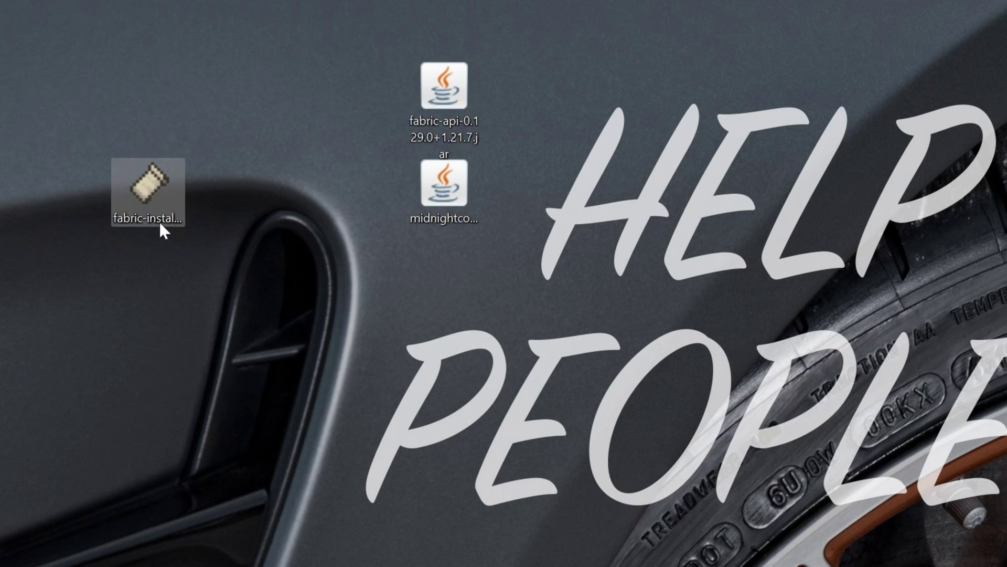
Step: Run the Fabric installer from the desktop and install Loader 0.16.14 for Minecraft 1.21.7 with a client profile, then close the installer
mouse_move(159, 212)
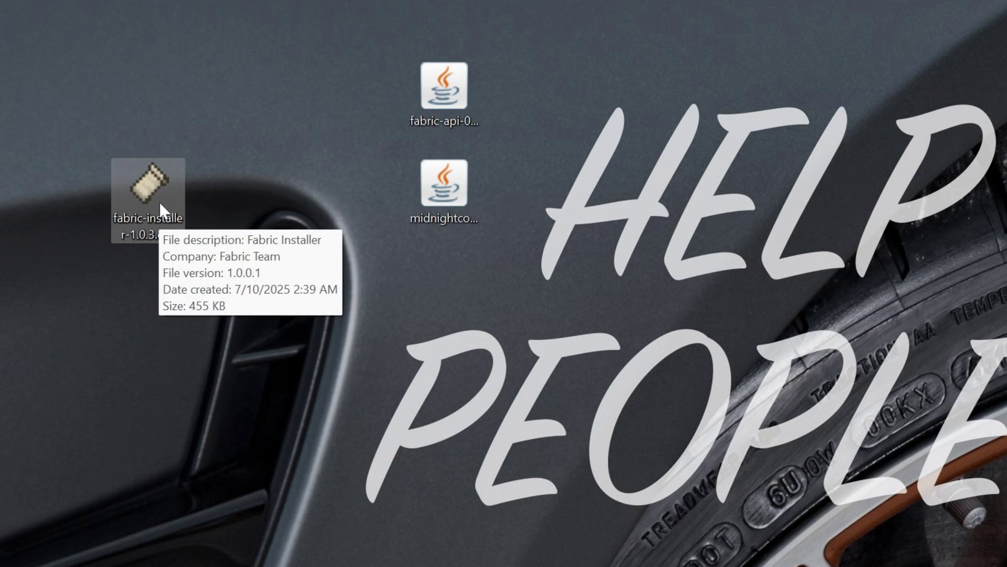
double_click(155, 191)
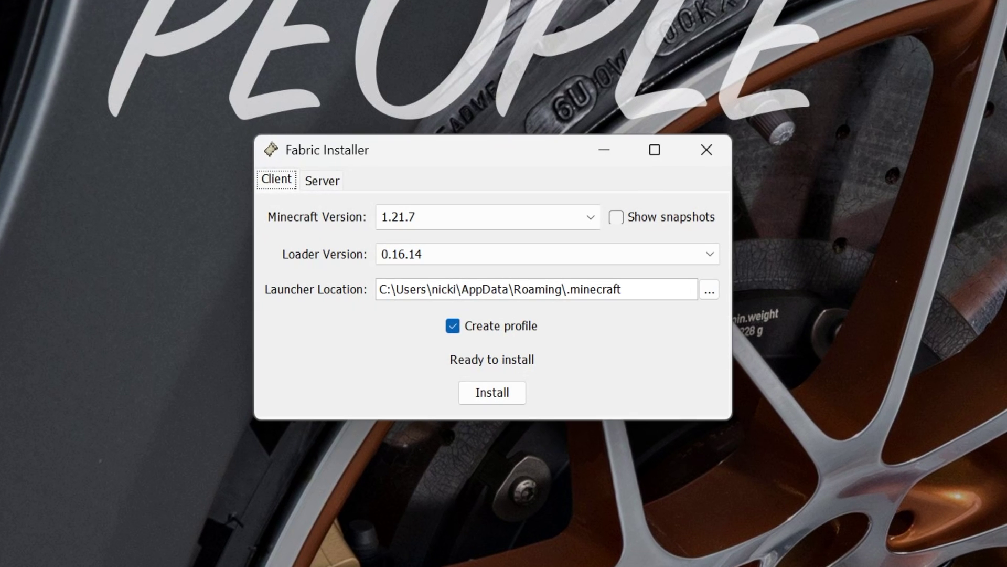
click(546, 216)
click(517, 233)
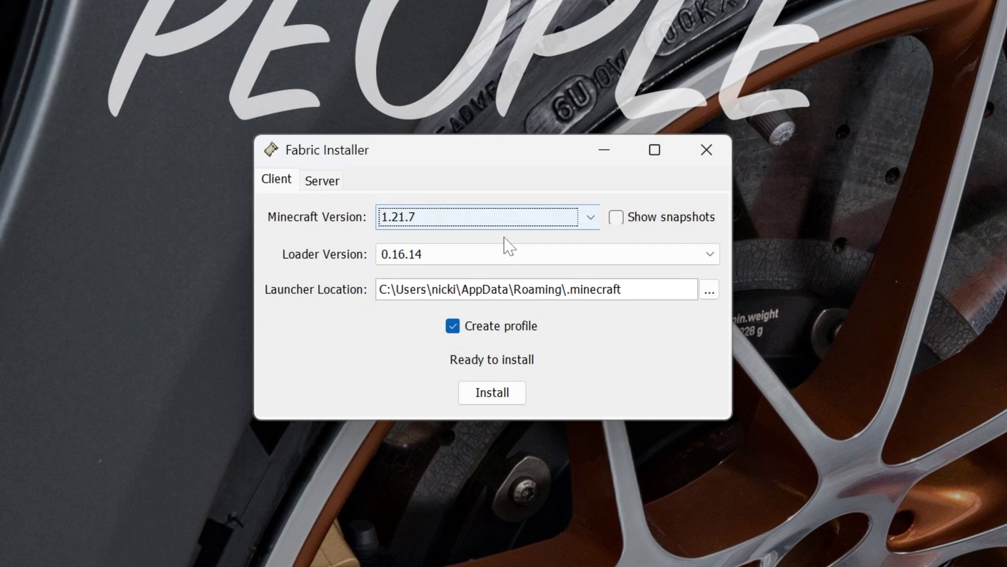
click(478, 333)
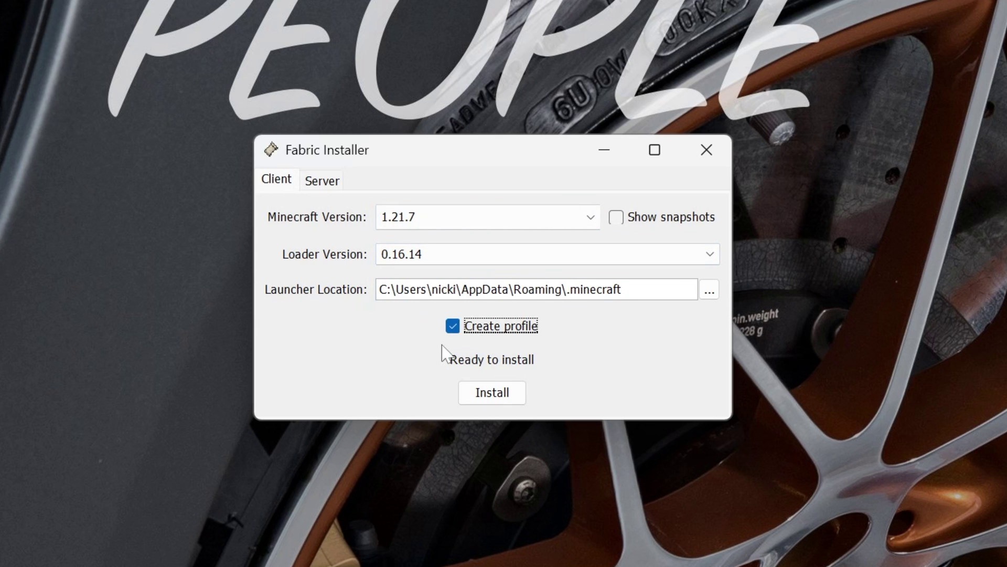
click(519, 389)
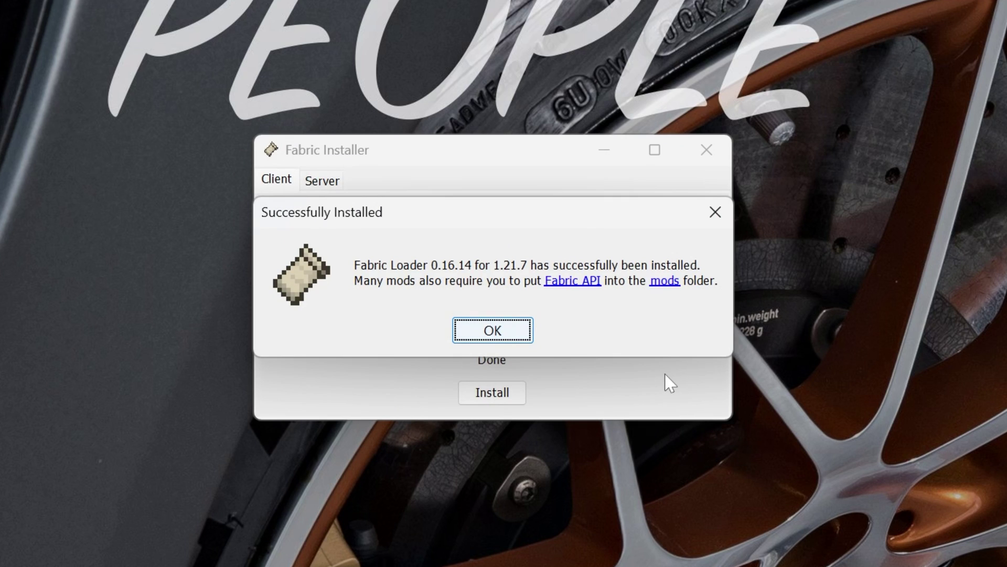
click(492, 330)
click(707, 150)
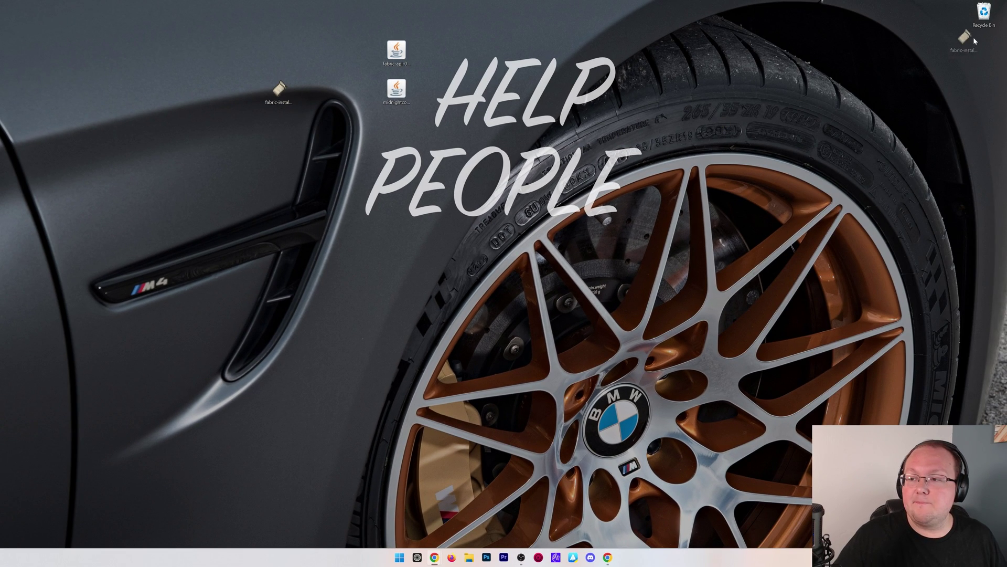
Step: Discard the Fabric installer into the Recycle Bin and place the MidnightControls and Fabric API files side by side on the desktop
drag(975, 40, 983, 15)
drag(393, 98, 362, 97)
drag(396, 51, 397, 90)
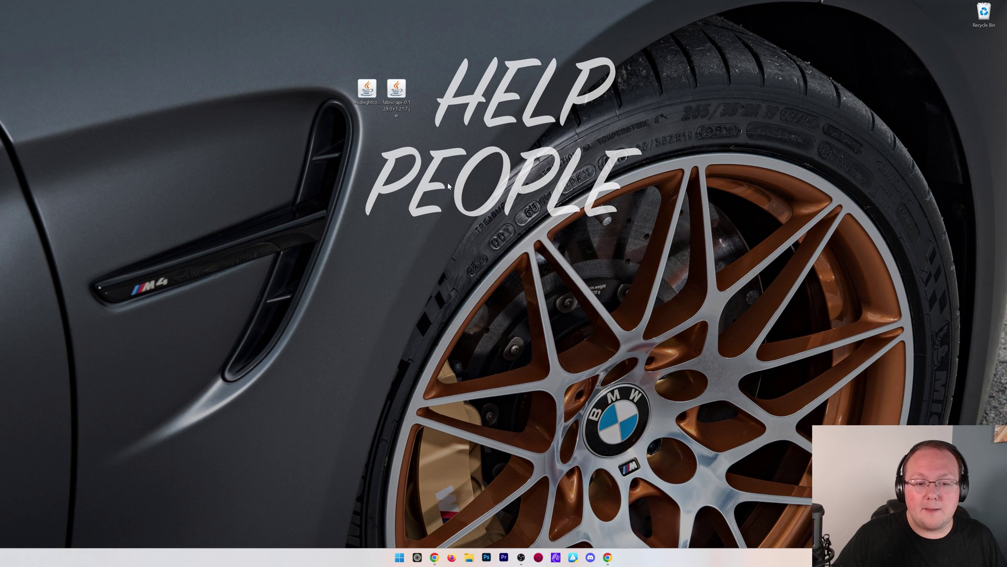
Step: Open the Minecraft Launcher and include modded versions in the Java Edition installations list
click(400, 556)
click(521, 361)
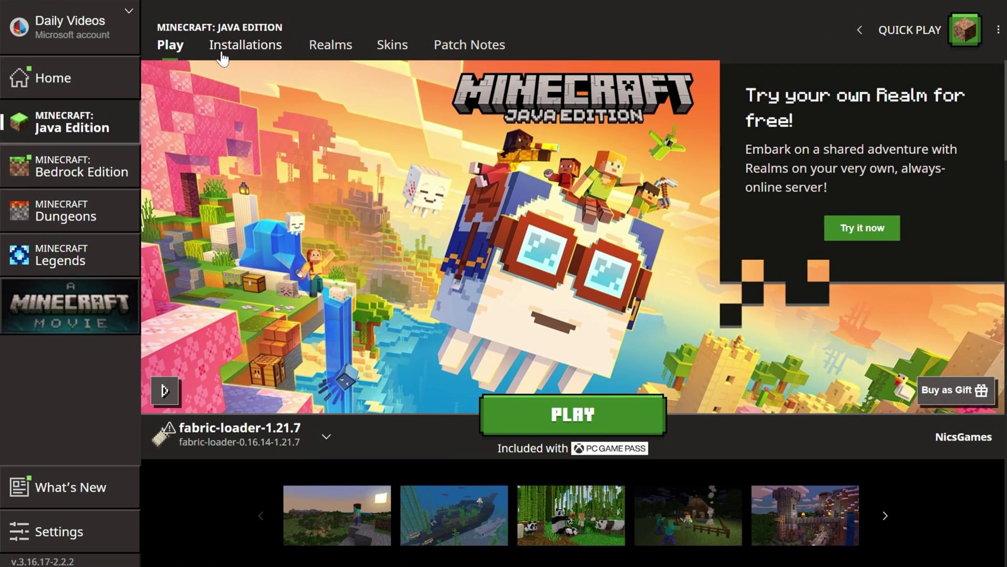
click(223, 57)
click(875, 100)
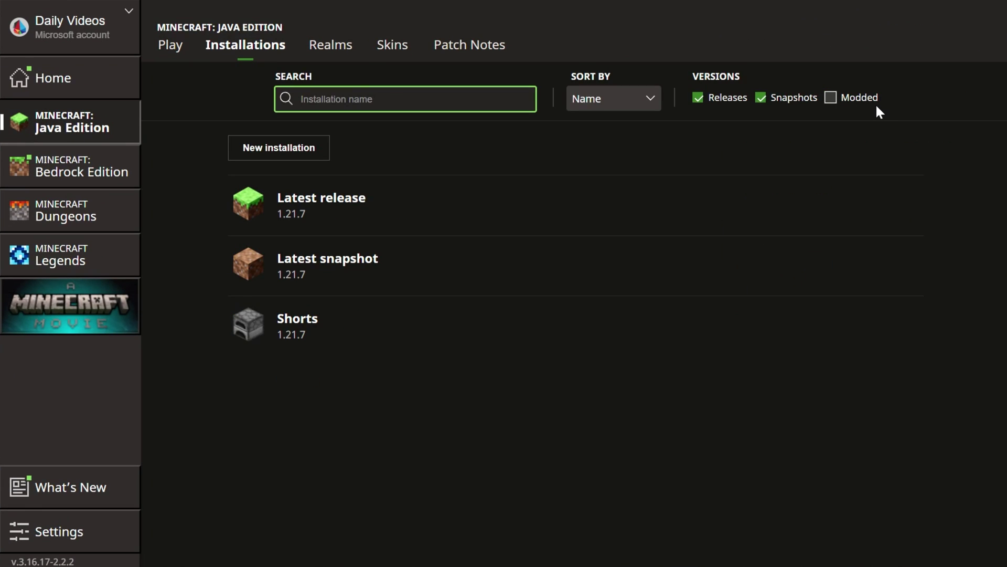
click(868, 96)
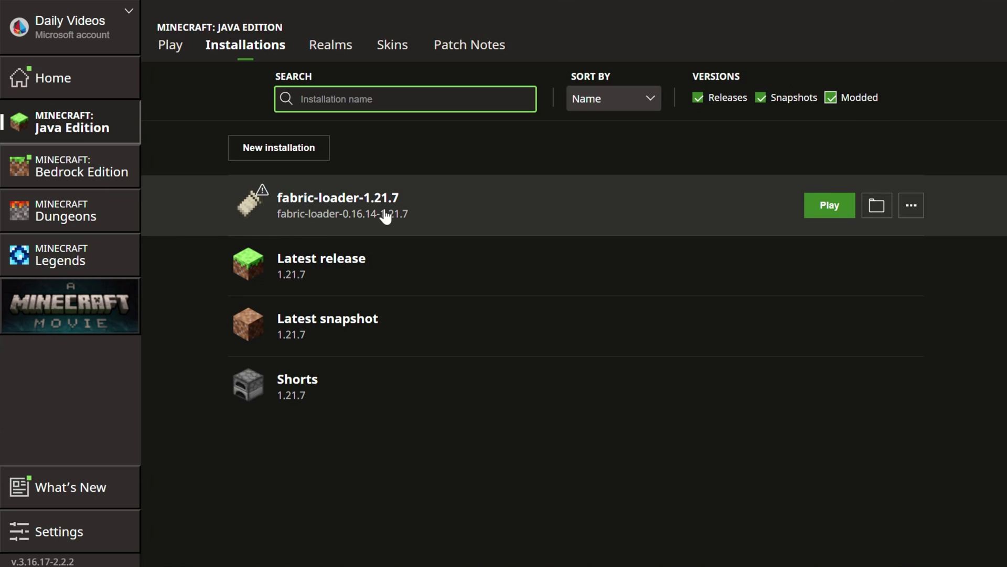
Step: Move the MidnightControls and Fabric API files from the desktop into the mods folder of the fabric-loader-1.21.7 installation
click(876, 205)
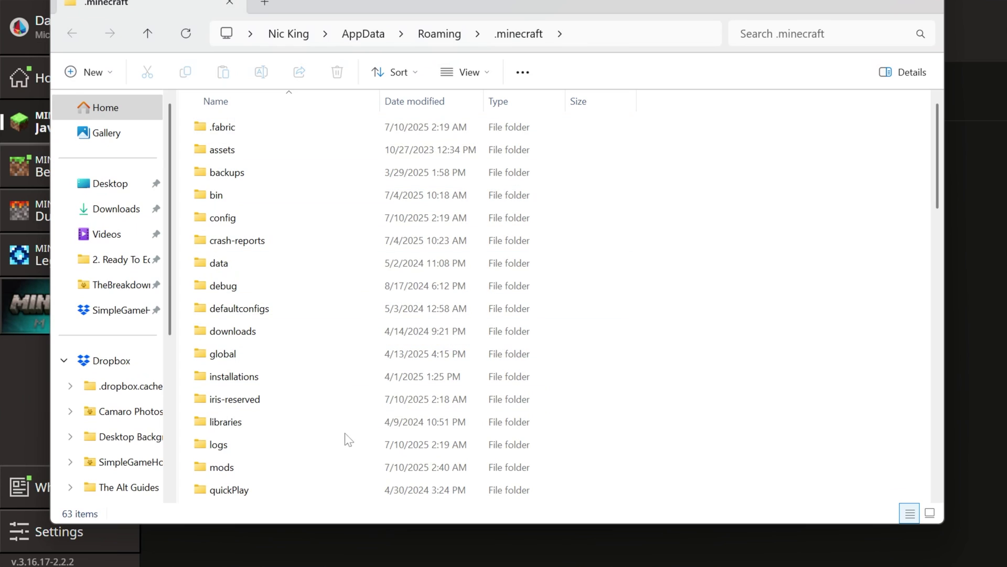
double_click(354, 466)
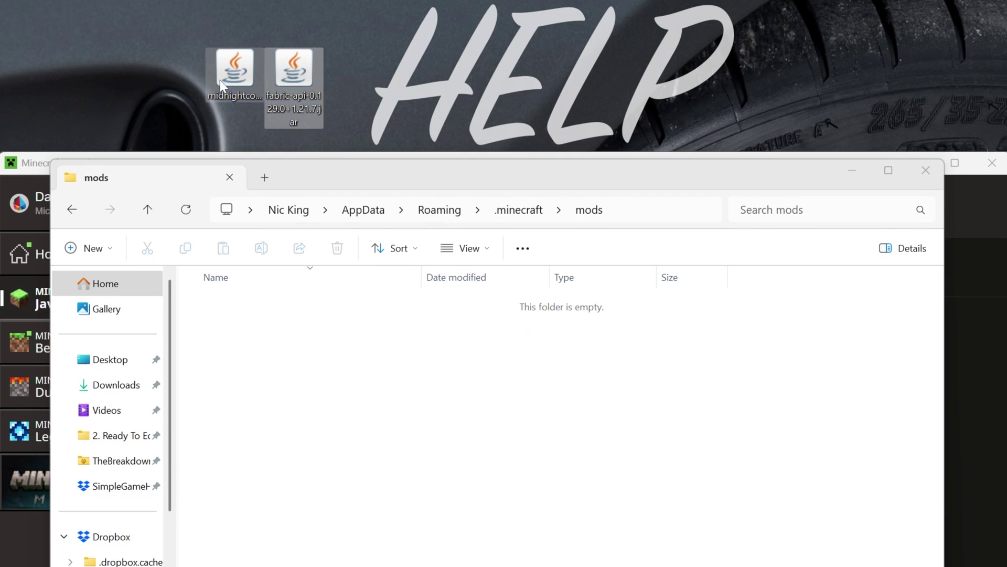
drag(220, 79, 335, 401)
click(330, 418)
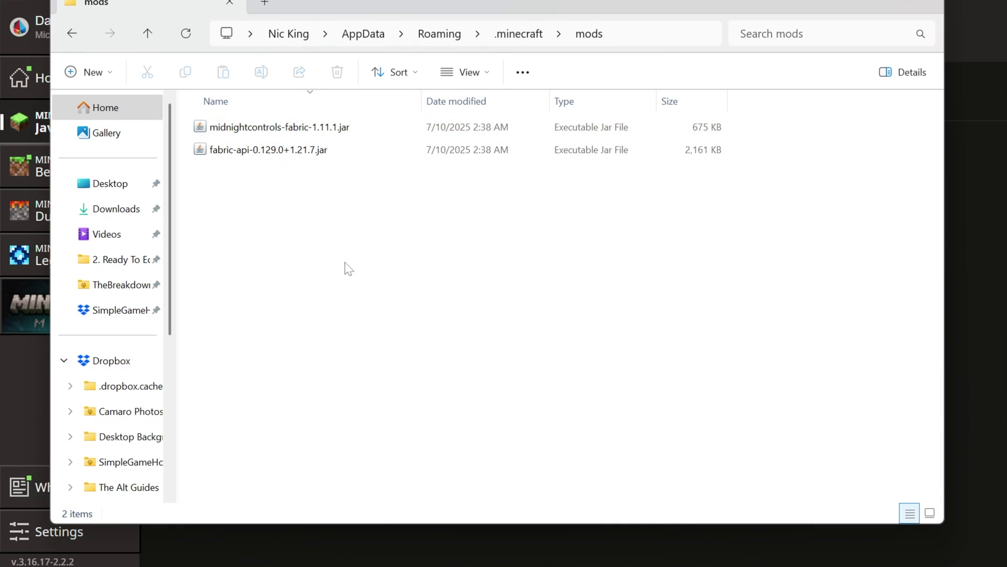
click(923, 11)
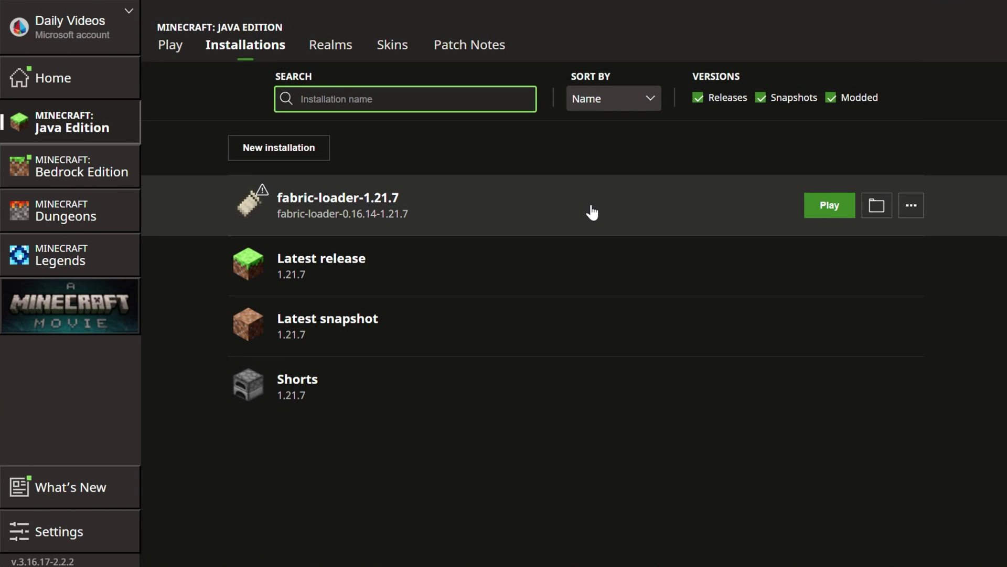
Step: Launch the fabric-loader-1.21.7 installation past the modified-installation warning and try the controller by moving through the title screen menu
click(829, 206)
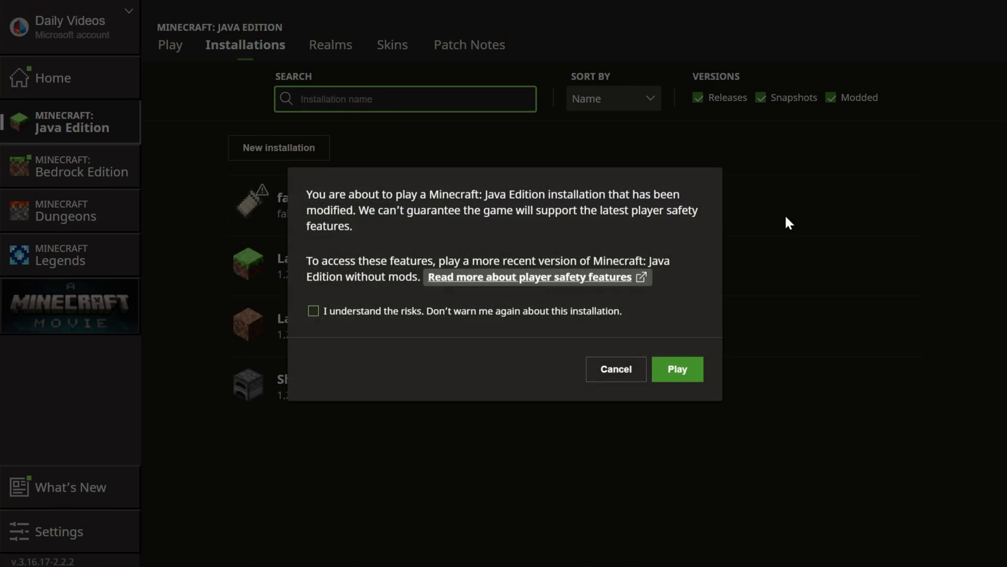
click(697, 371)
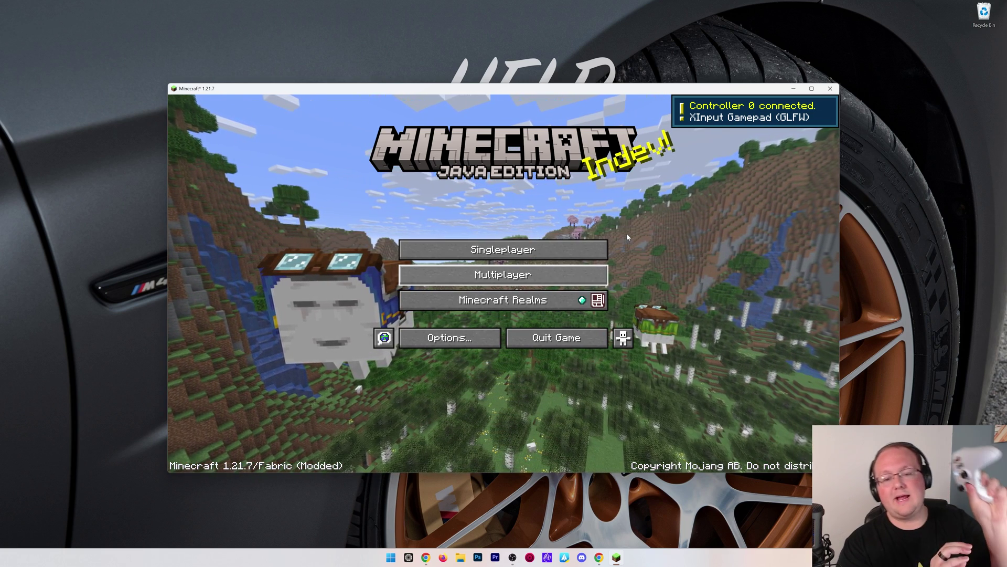
key(Down)
key(Down)
key(Down)
key(Up)
key(Up)
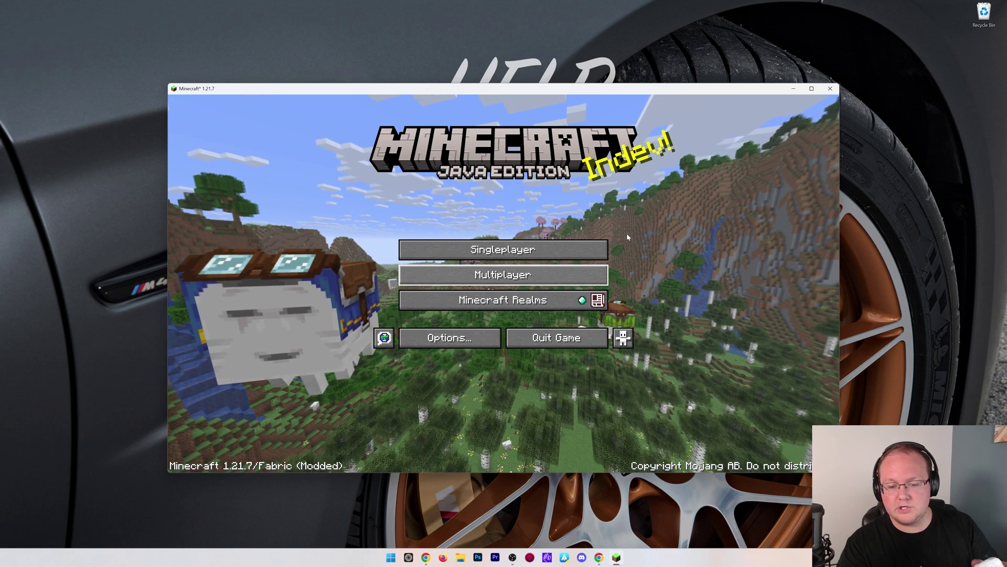
Step: Go to the game's Options and open the MidnightConfig Overview
key(Down)
key(Down)
key(Return)
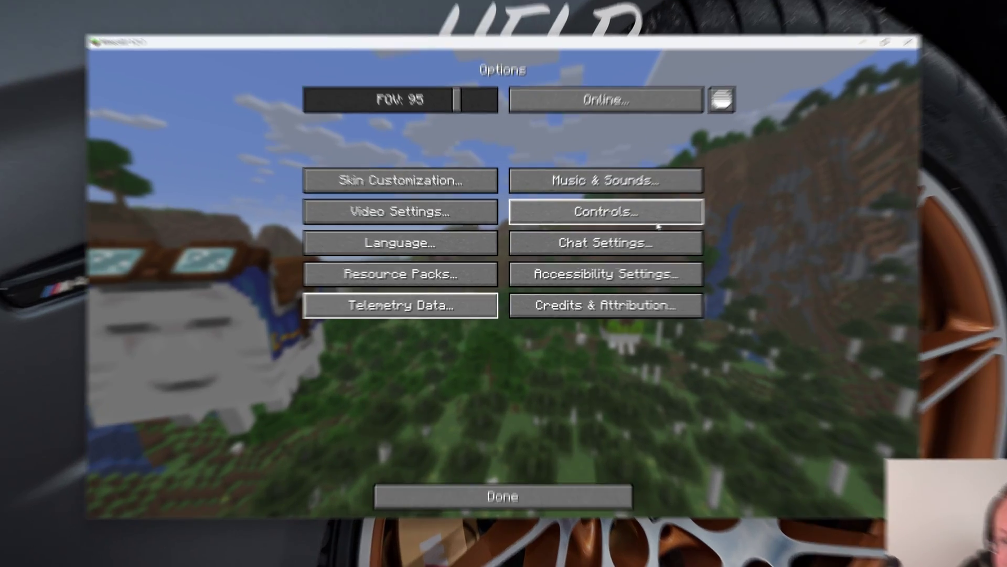
key(Up)
key(Right)
key(Up)
key(Up)
key(Up)
key(Up)
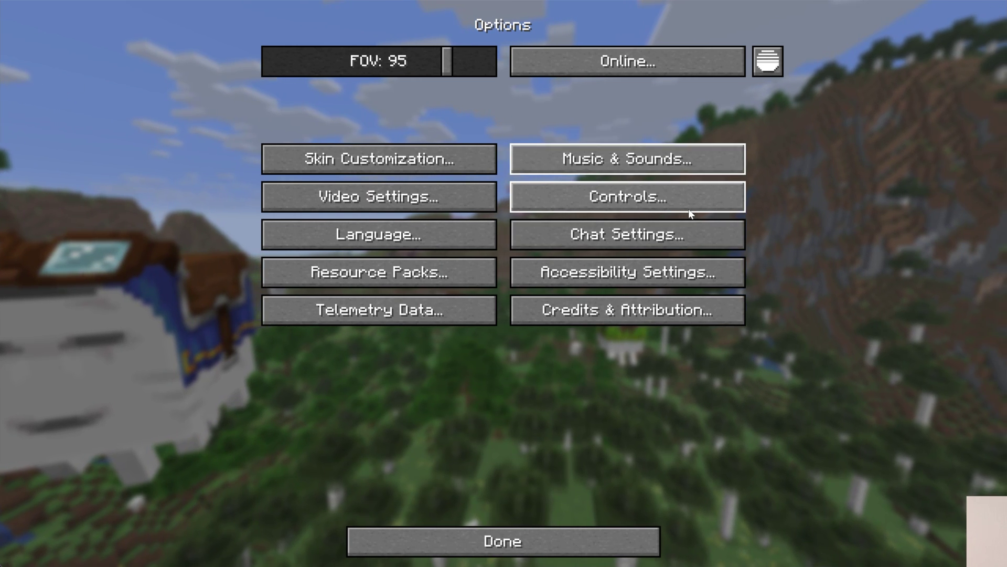
key(Right)
key(Left)
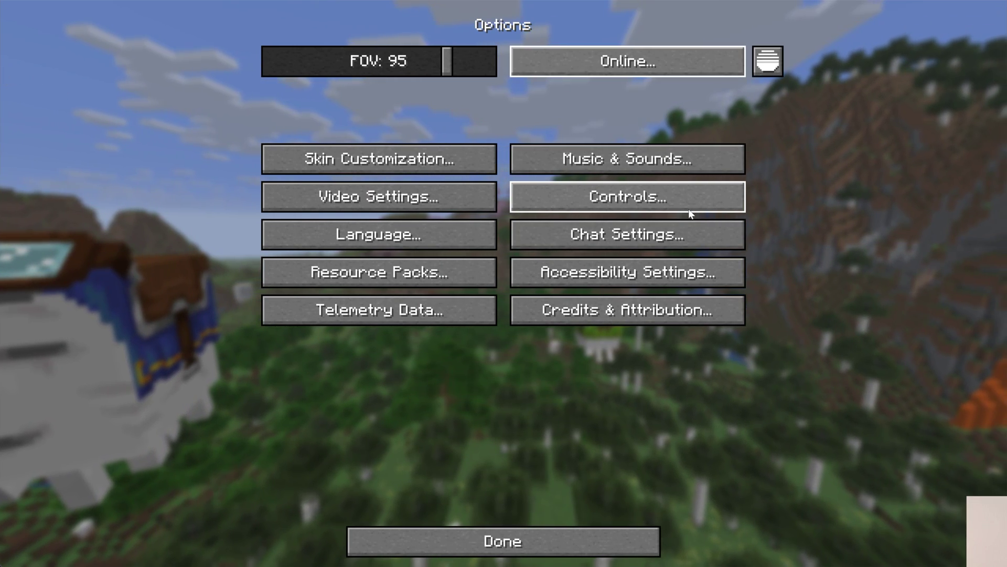
key(Right)
key(Return)
Step: Look over the MidnightControls Advanced Config and MidnightLib Config entries and return to Options
key(Down)
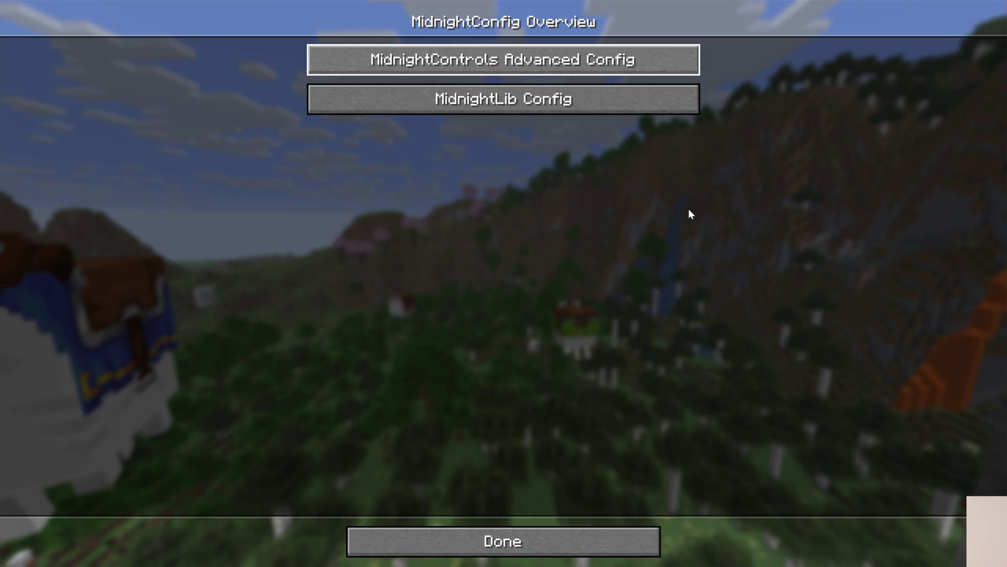
key(Down)
key(Up)
key(Down)
key(Up)
key(Escape)
Step: Open the MidnightControls settings through the controller entry on the Controls screen
key(Up)
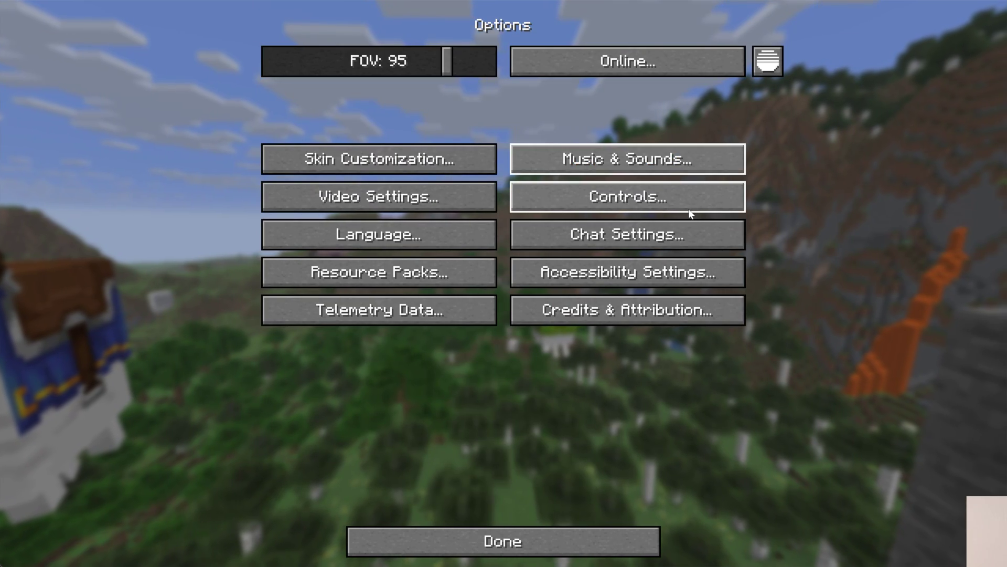
key(Down)
key(Return)
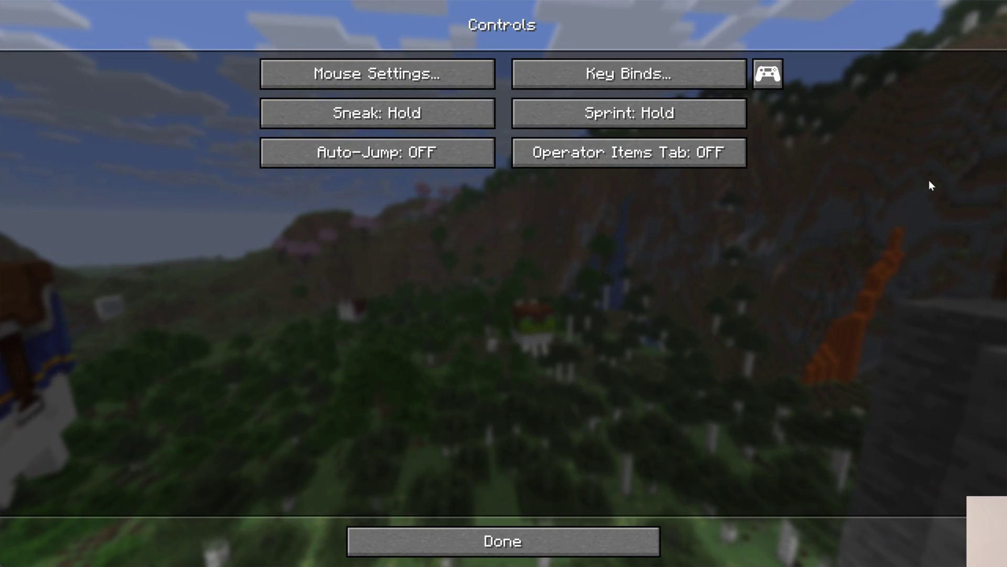
key(Up)
key(Up)
key(Right)
key(Up)
key(Up)
key(Right)
key(Return)
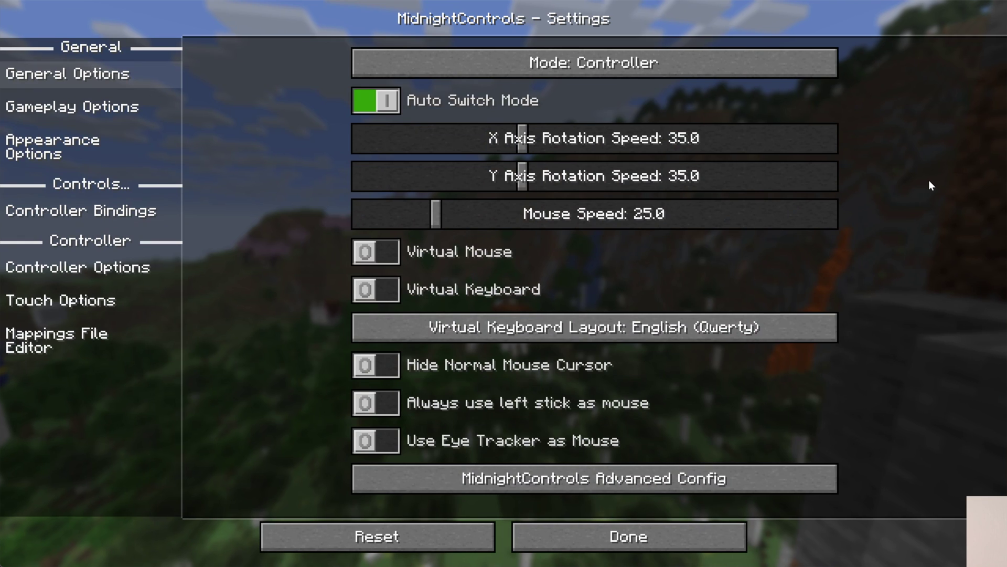
Step: Look through the MidnightControls setting categories from General Options to Touch Options and return to the title screen
key(Down)
key(Down)
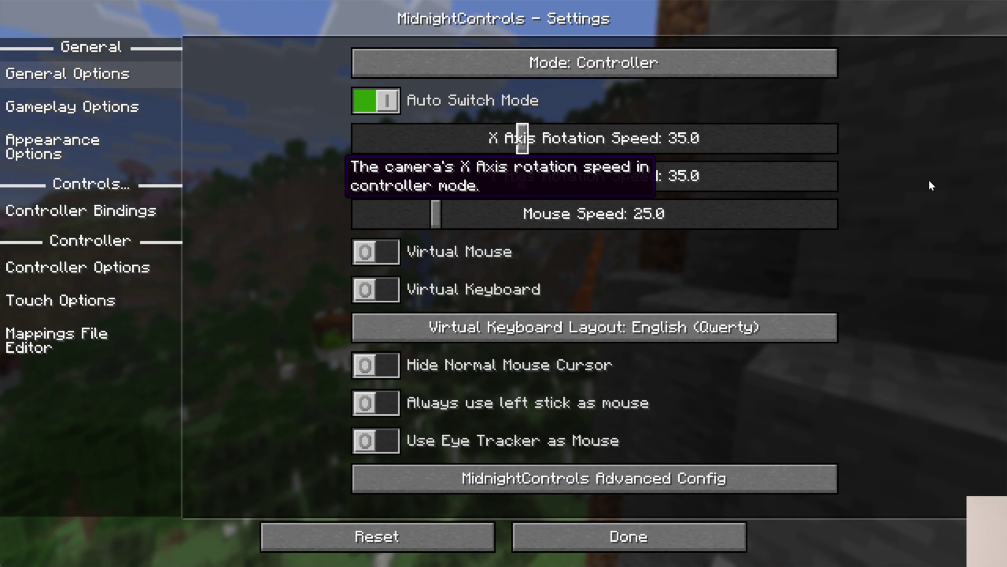
key(Left)
key(Down)
key(Down)
key(Down)
key(Down)
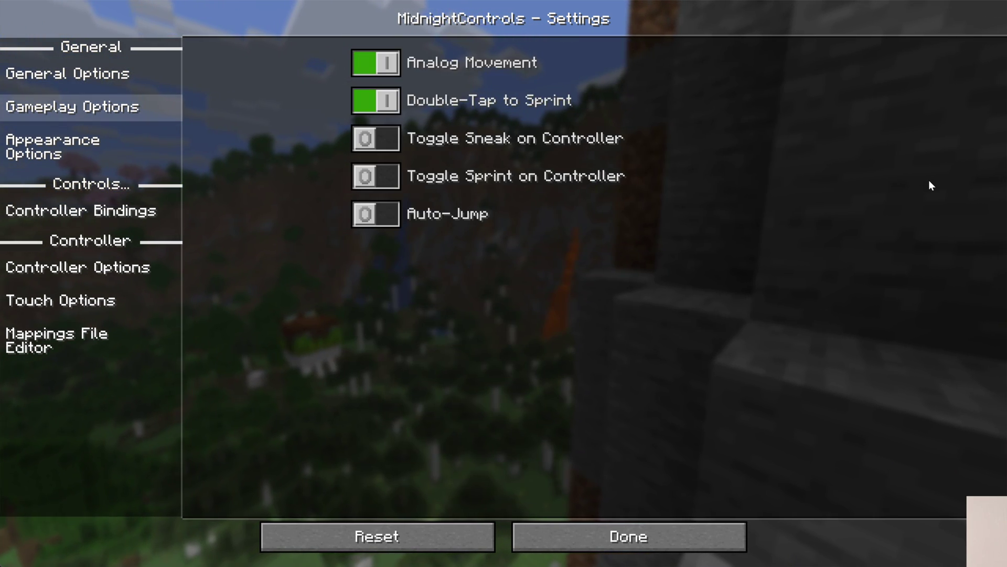
key(Down)
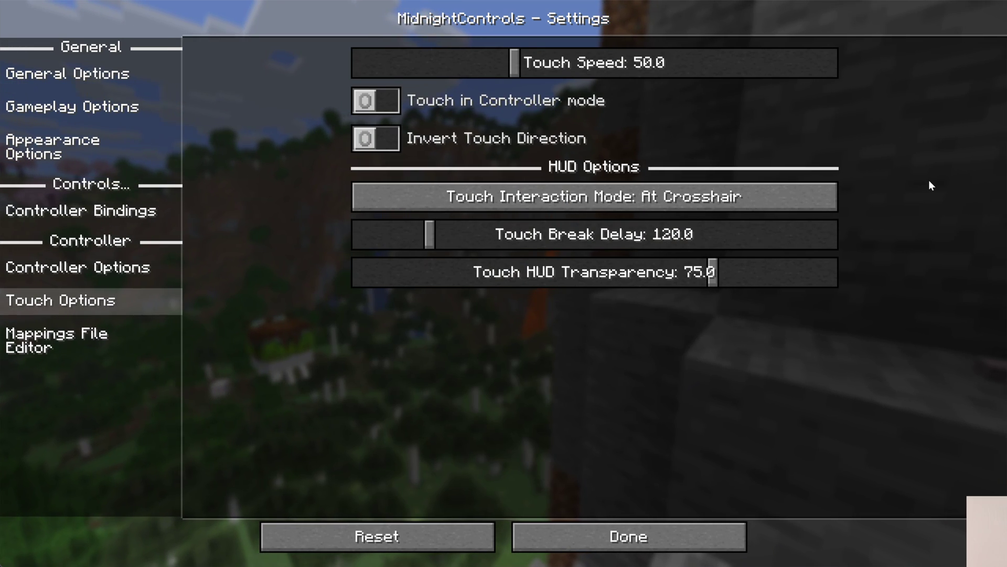
key(Down)
key(Escape)
key(Escape)
key(Escape)
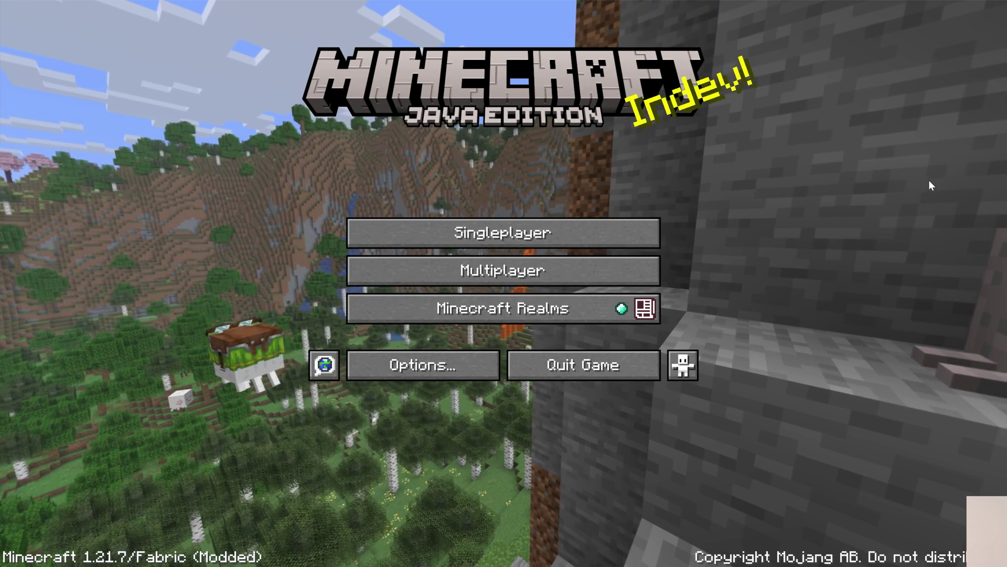
Step: Proceed past the third-party online play caution, join the SimpleGameHosting multiplayer server and walk forward into the village
key(Up)
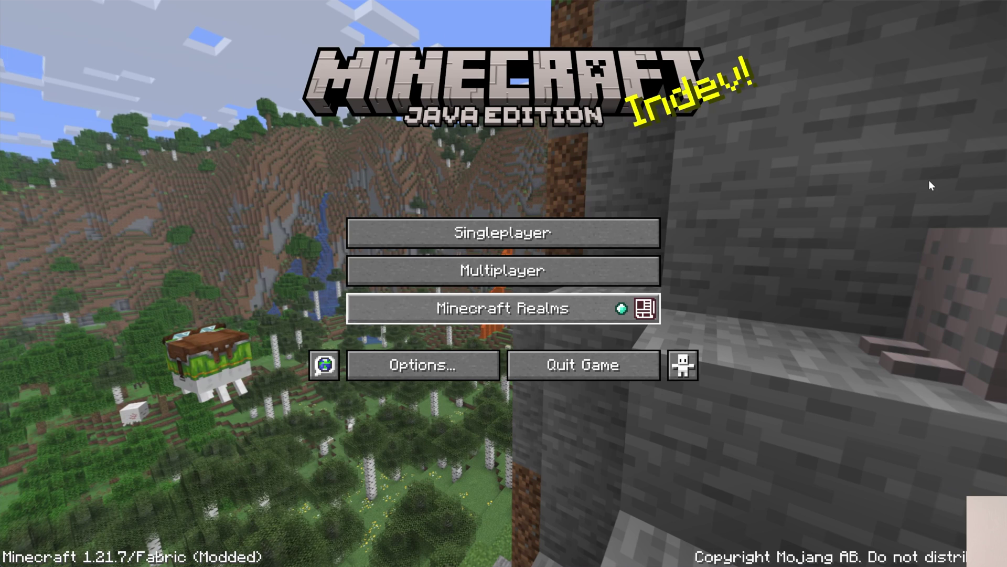
key(Up)
key(Return)
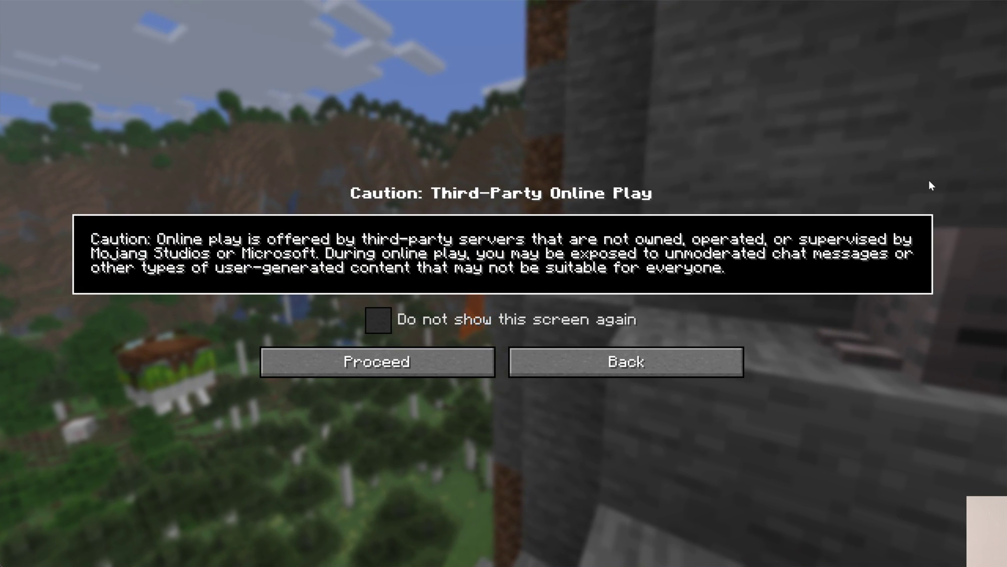
key(Down)
key(Return)
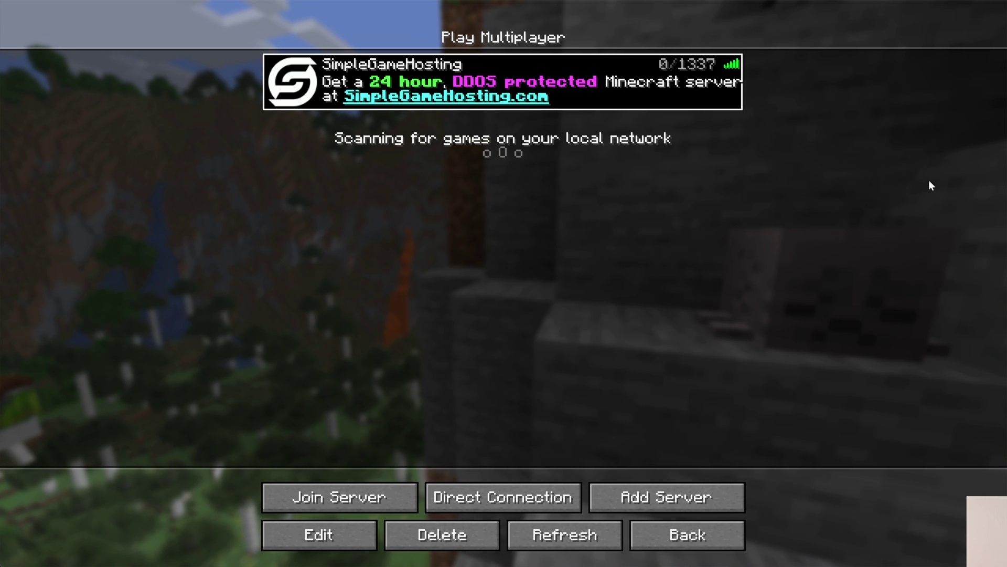
key(Return)
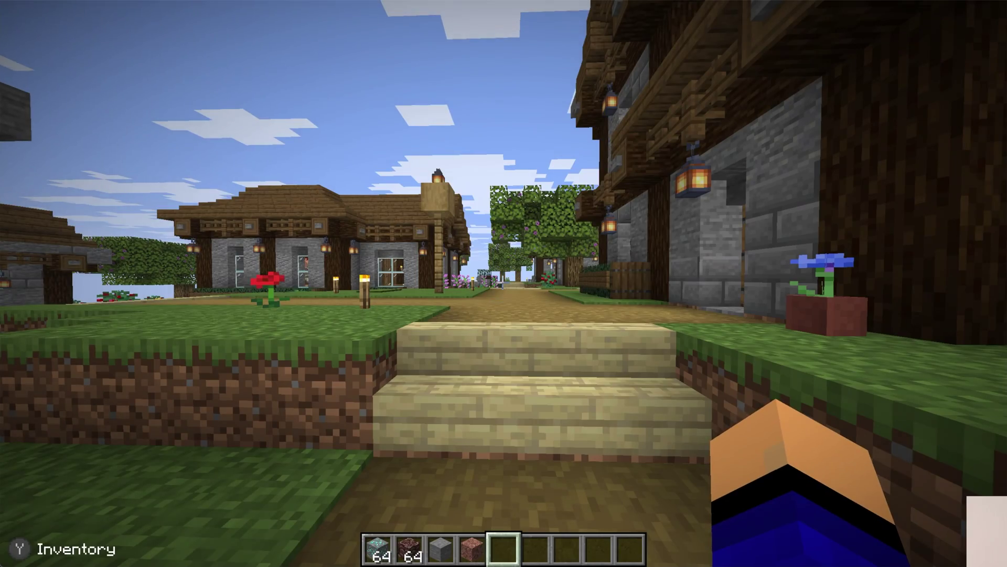
key(w)
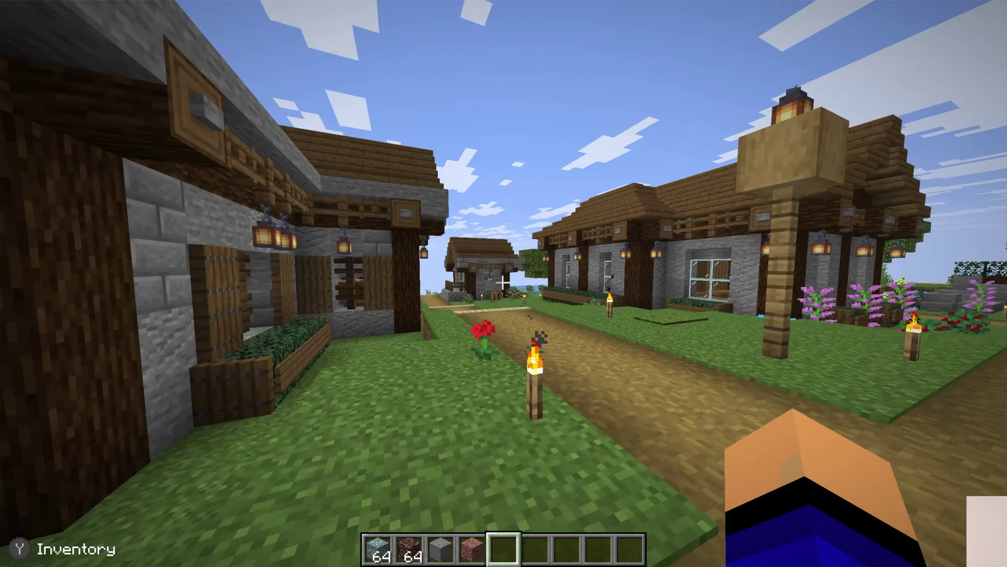
Step: Walk along the dirt path past the stone houses and around the house with the large glass windows
key(w)
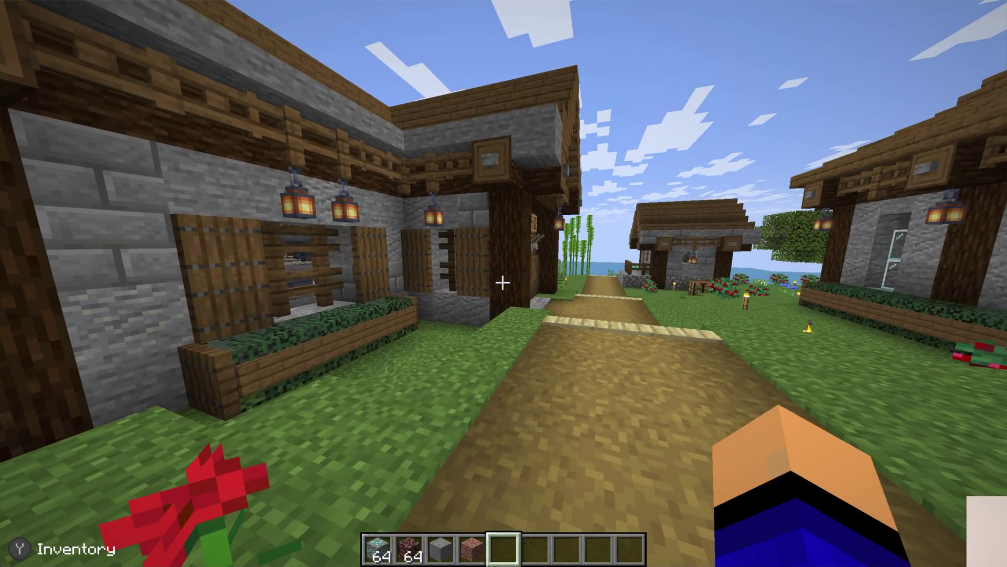
key(w)
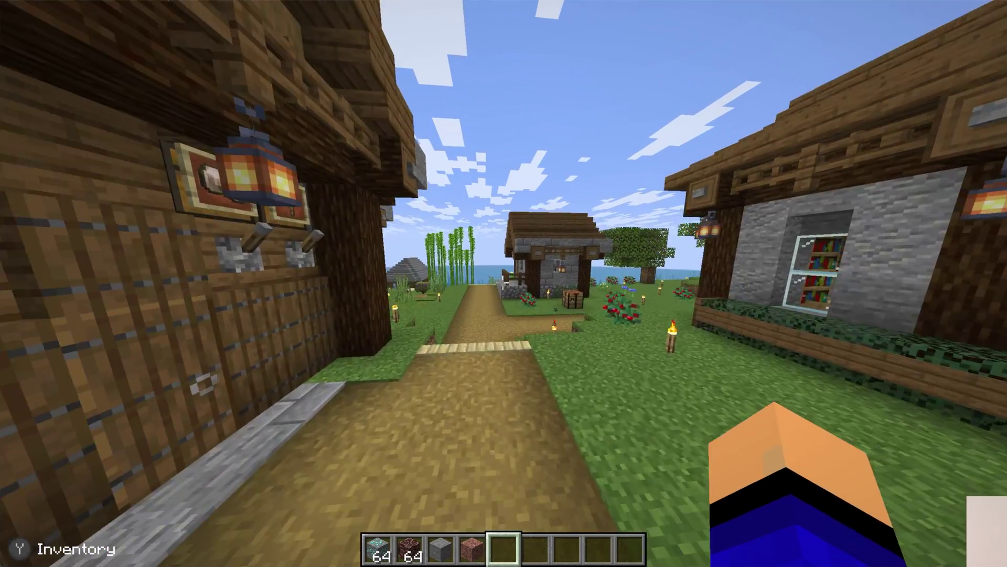
key(w)
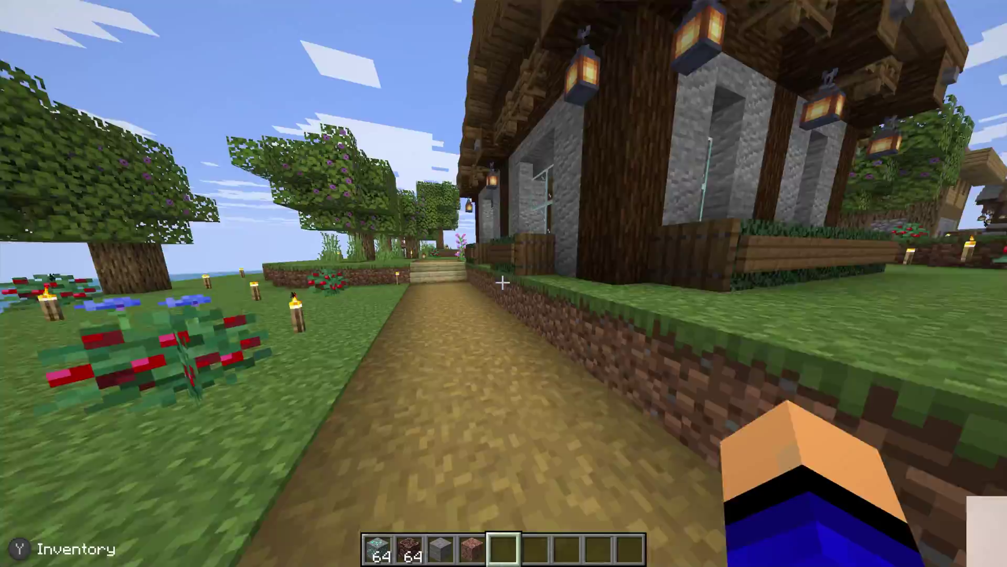
key(w)
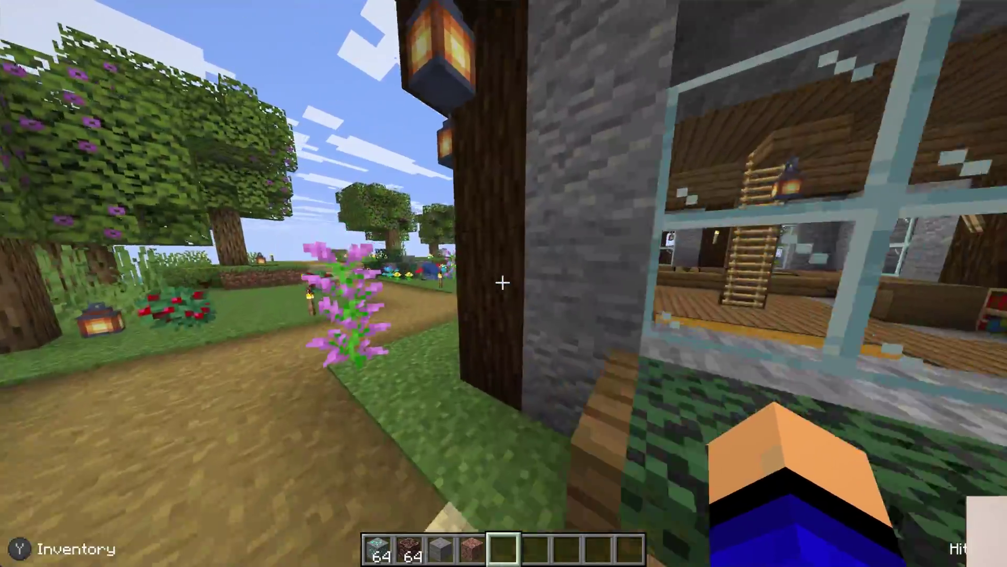
Step: Follow the dirt path past the pond, between the houses and up the steps to the village crossroads
key(w)
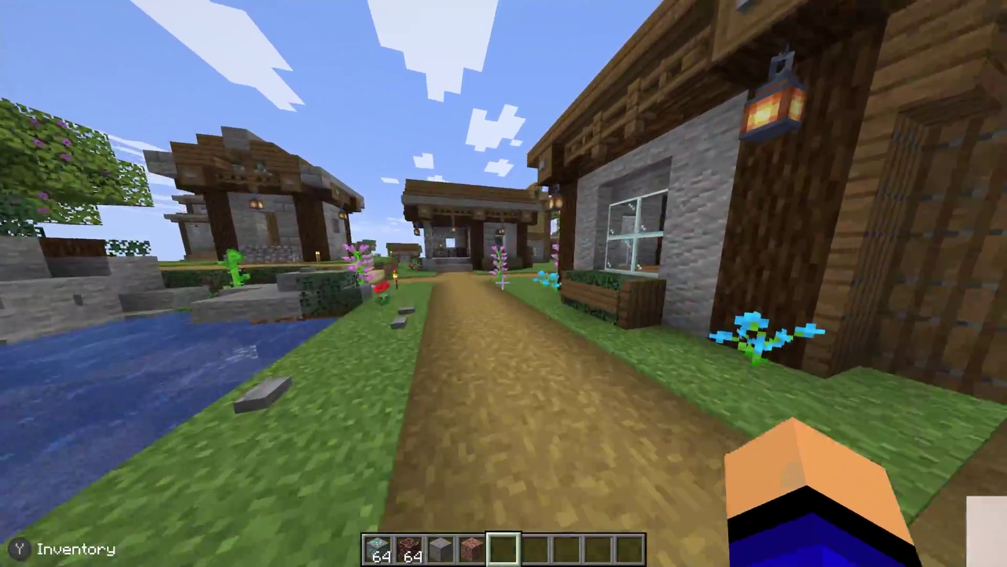
key(w)
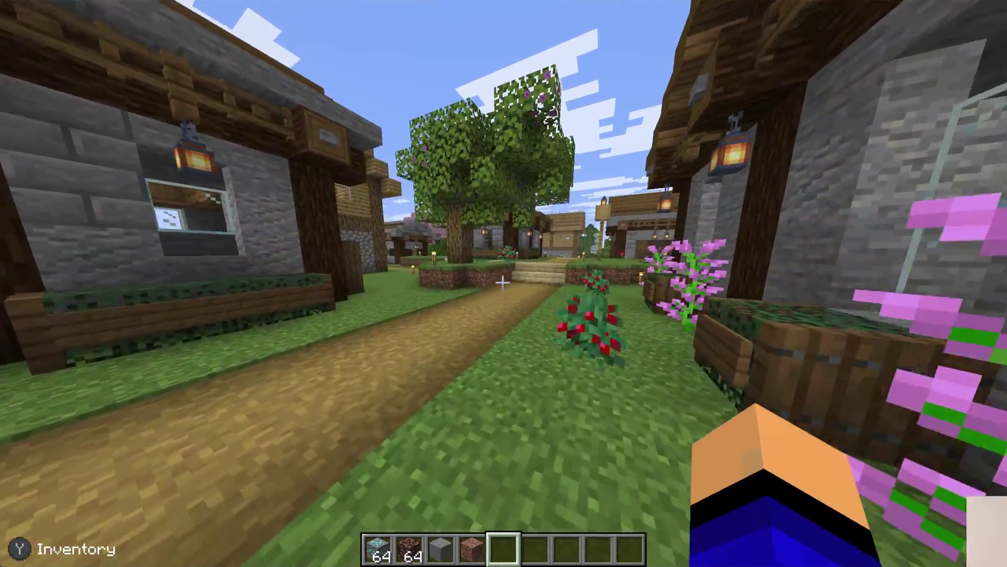
key(w)
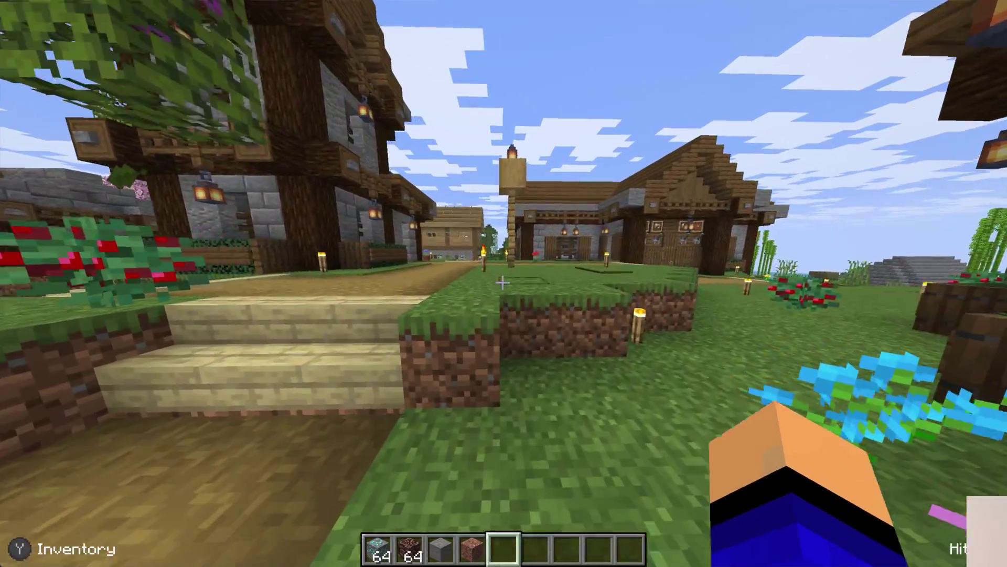
key(w)
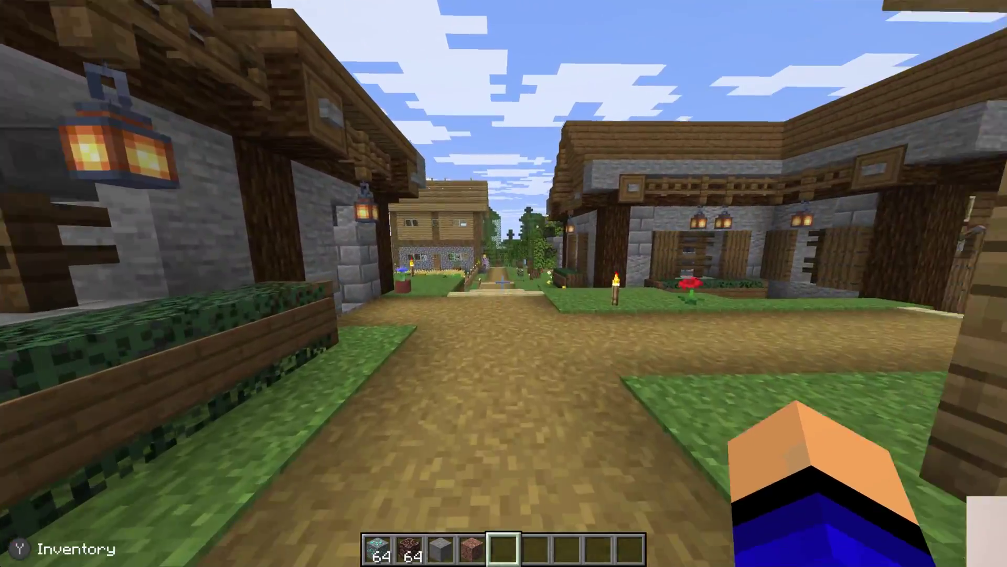
Step: Walk on from the crossroads, view the Building Blocks in the creative inventory and close it again
key(w)
key(e)
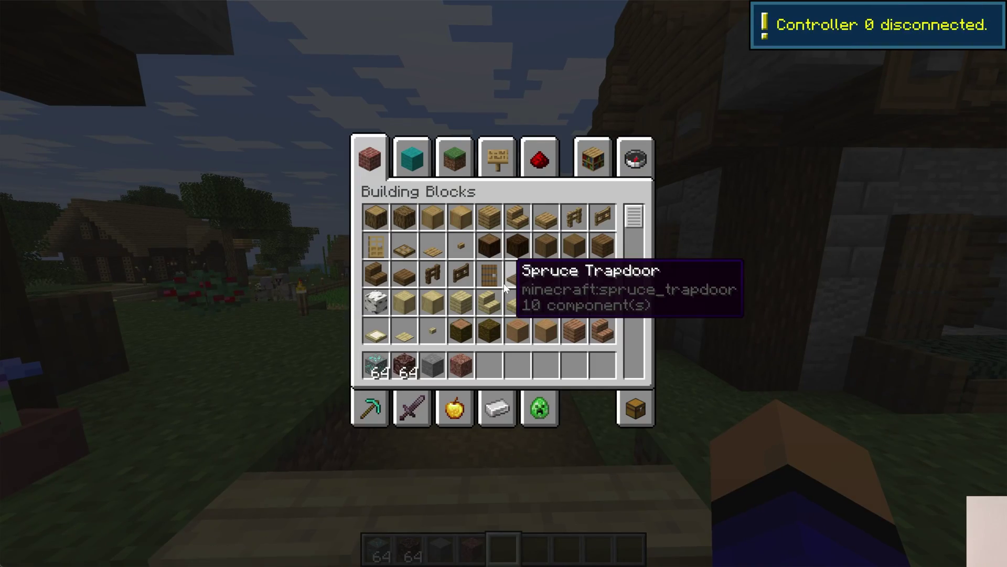
key(e)
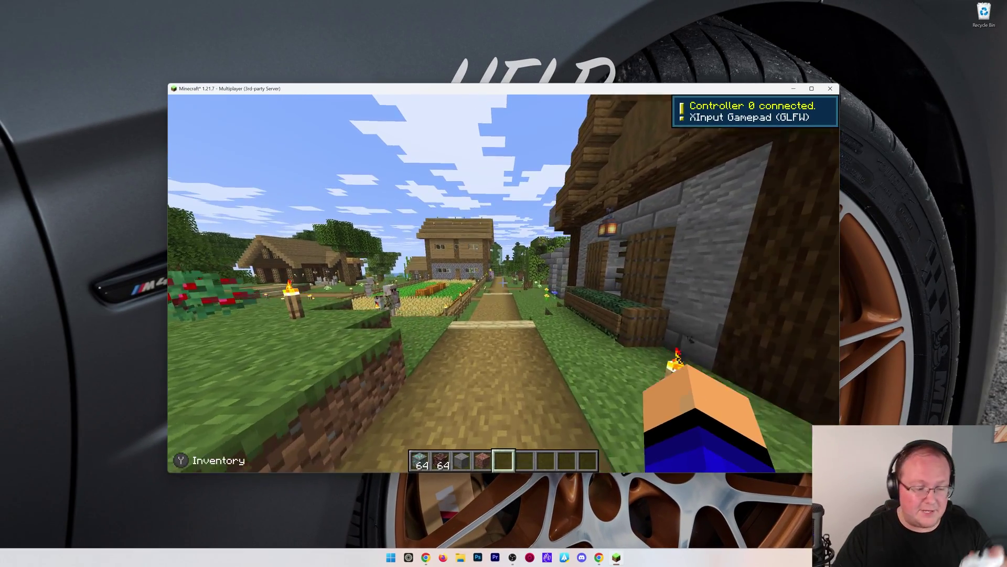
Step: Walk down the path past the fenced crop farm and the two-storey house, turn around and head back toward the village
key(w)
key(w)
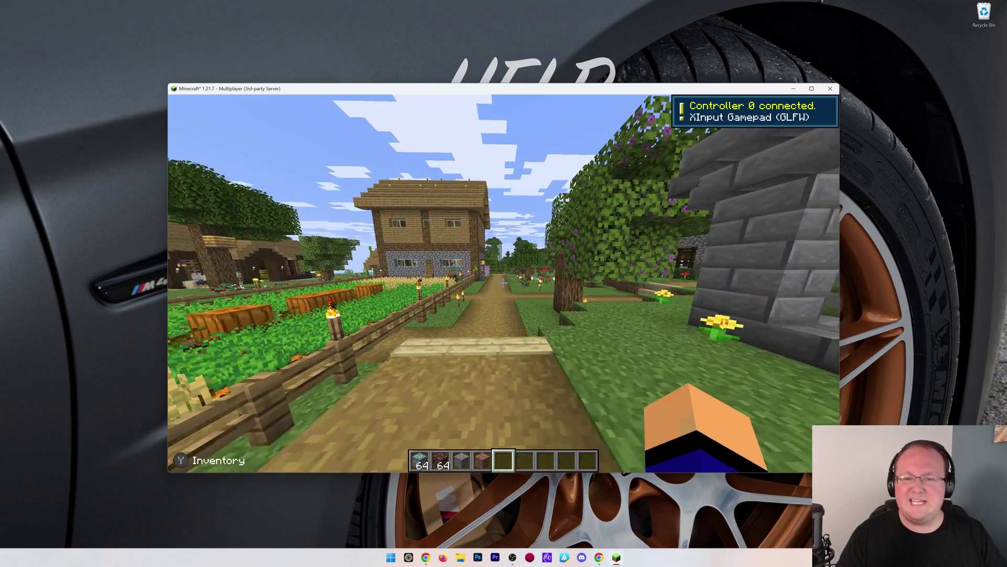
key(w)
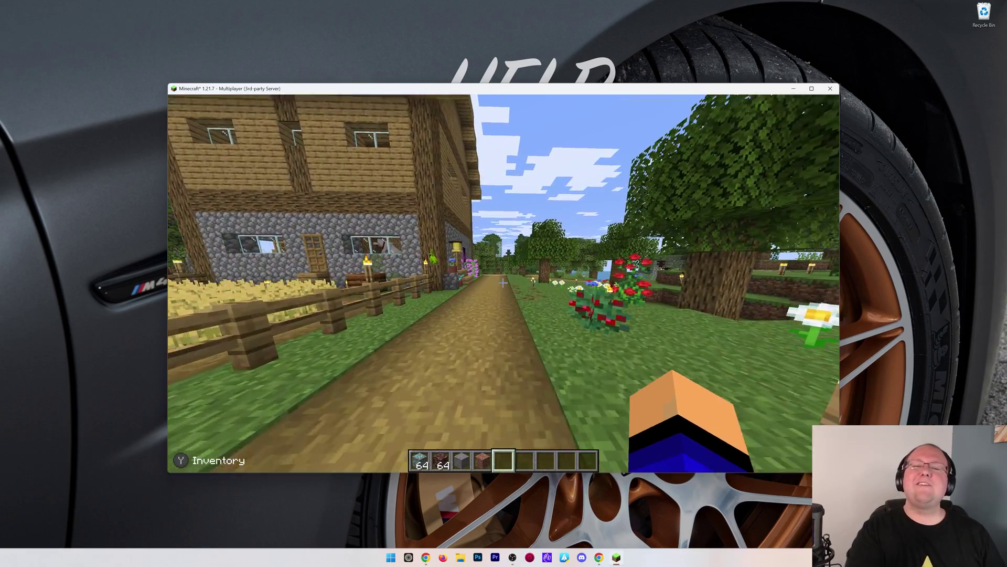
key(w)
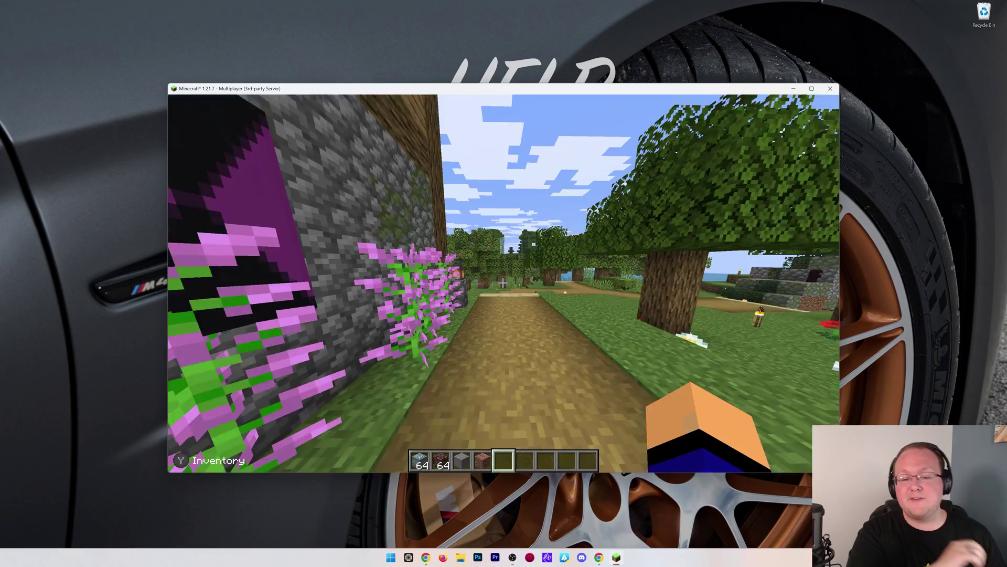
key(w)
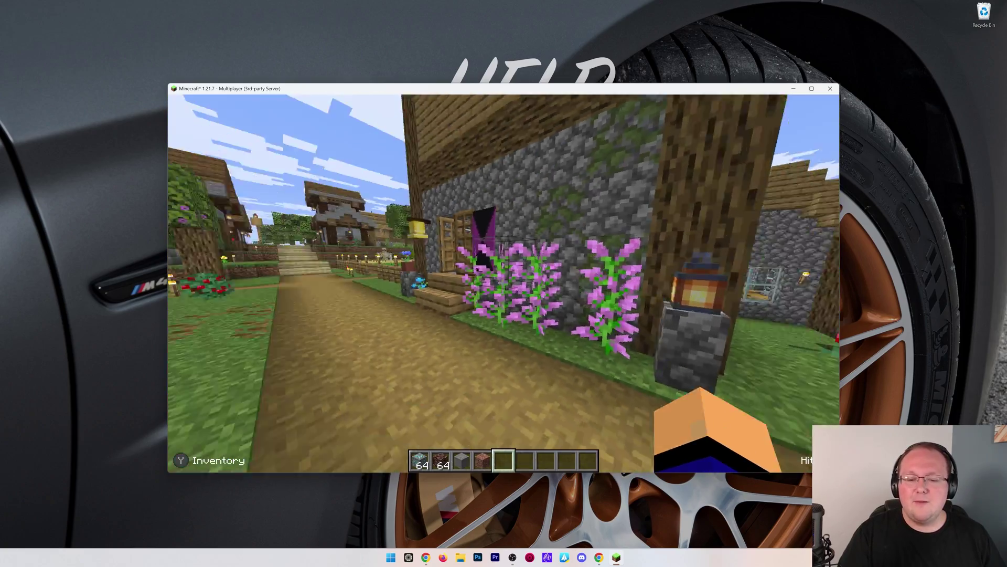
key(w)
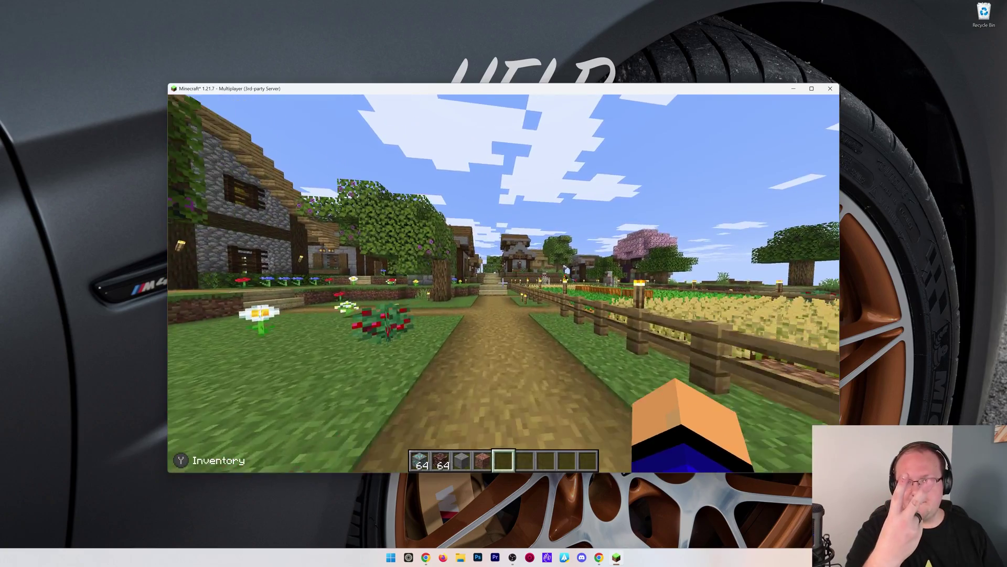